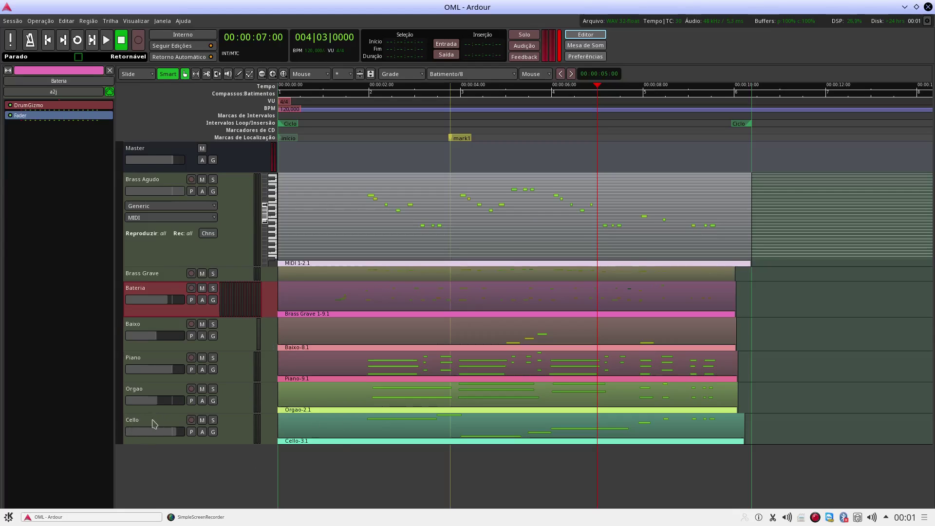
Add one MIDI track named MIDI with a-Fluid Synth as its instrument.
{"action": "double_click", "coordinate": [180, 470]}
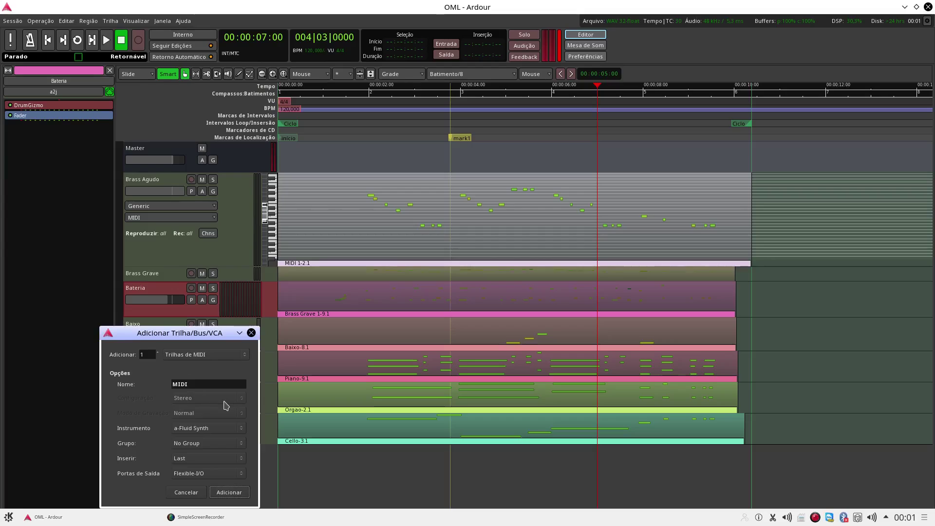
{"action": "left_click", "coordinate": [229, 430]}
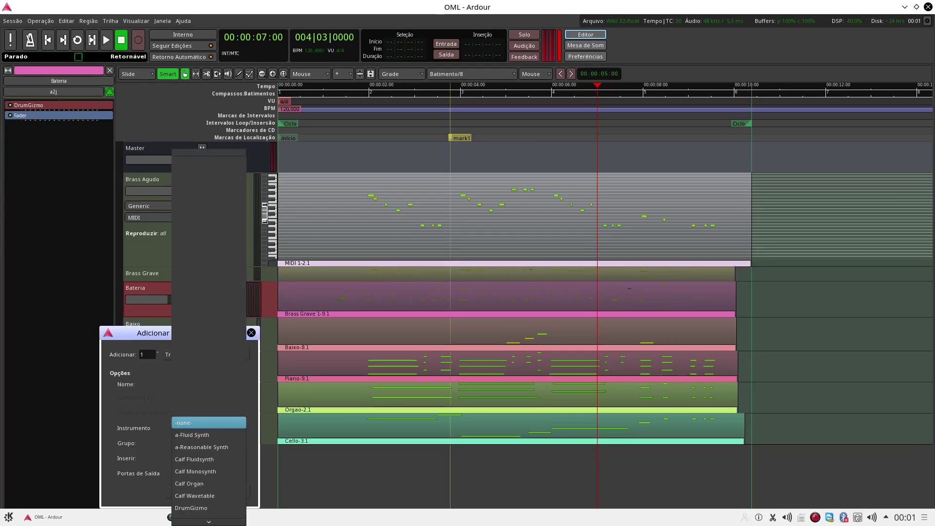
{"action": "left_click", "coordinate": [223, 435]}
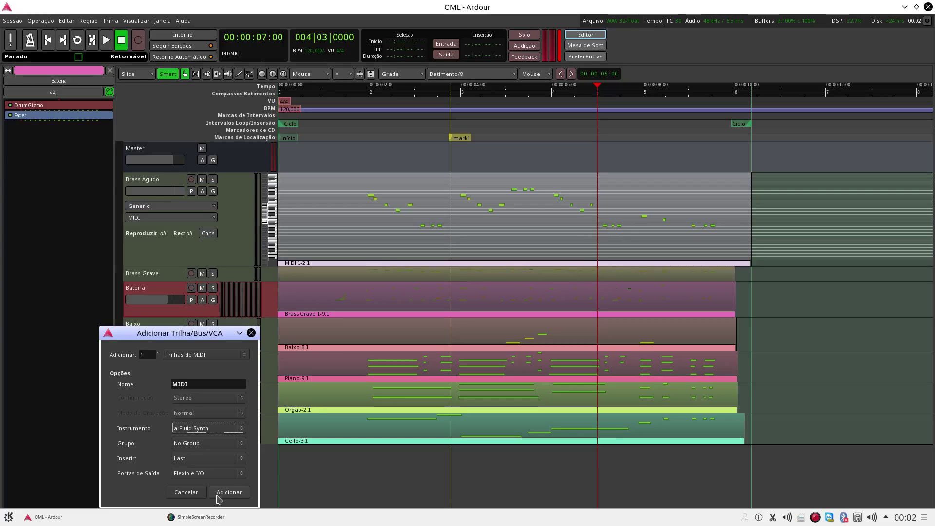
{"action": "left_click", "coordinate": [237, 494]}
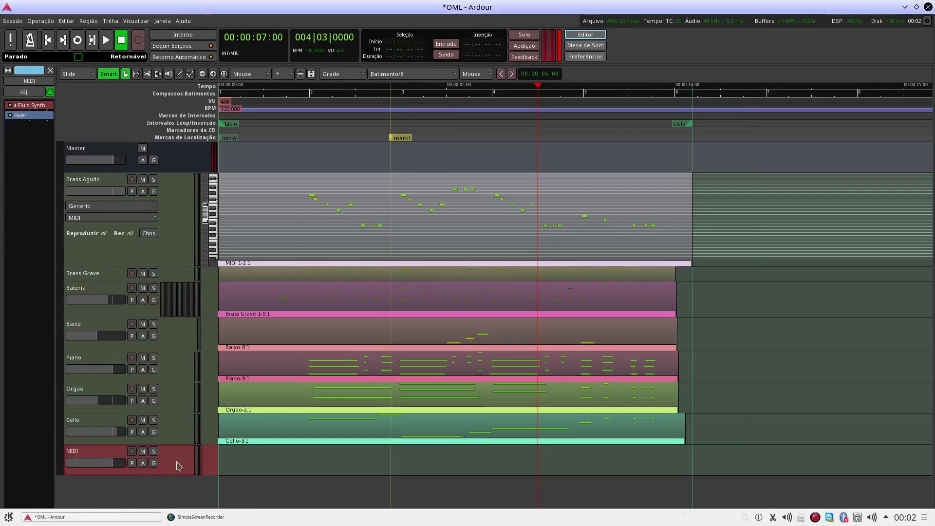
Load the Arco Strings.SF2 soundfont from the akai strings folder under Documents/Sound Font into the MIDI track's a-Fluid Synth.
{"action": "double_click", "coordinate": [30, 105]}
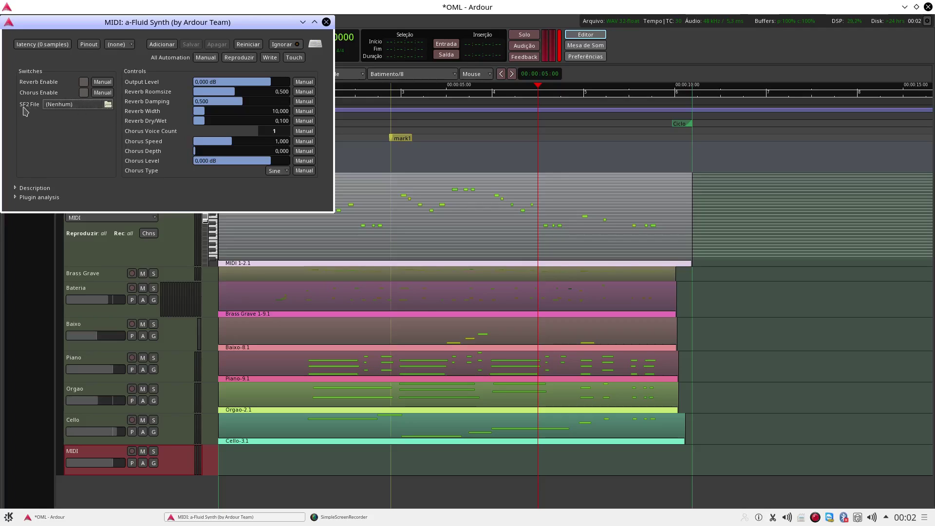
{"action": "left_click", "coordinate": [109, 104]}
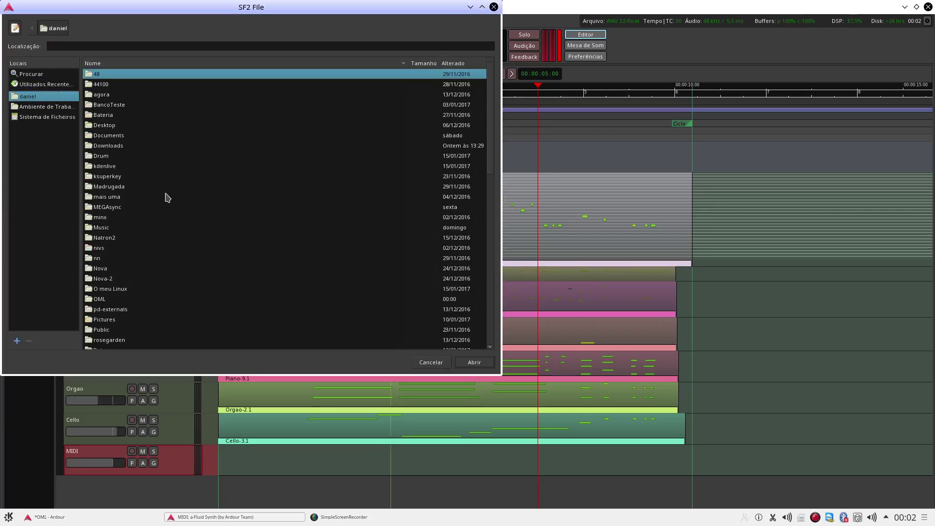
{"action": "left_click", "coordinate": [112, 139]}
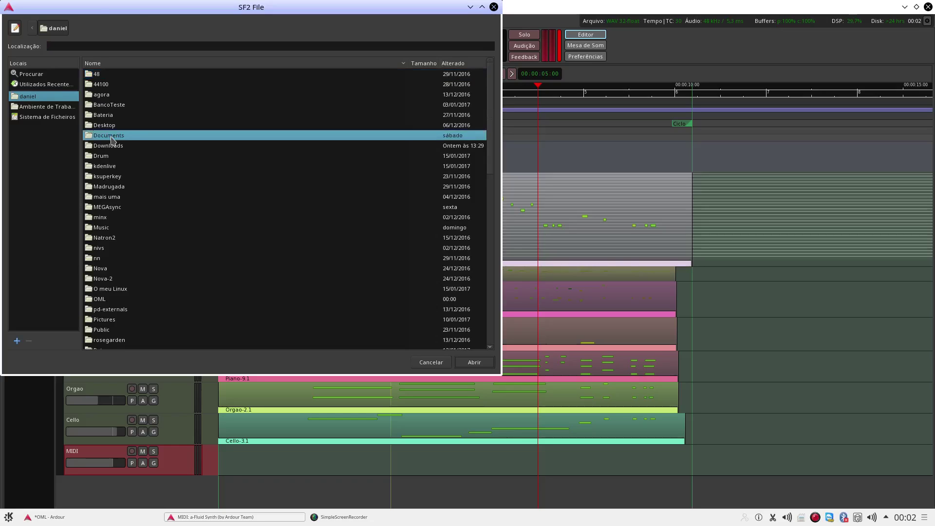
{"action": "double_click", "coordinate": [113, 139]}
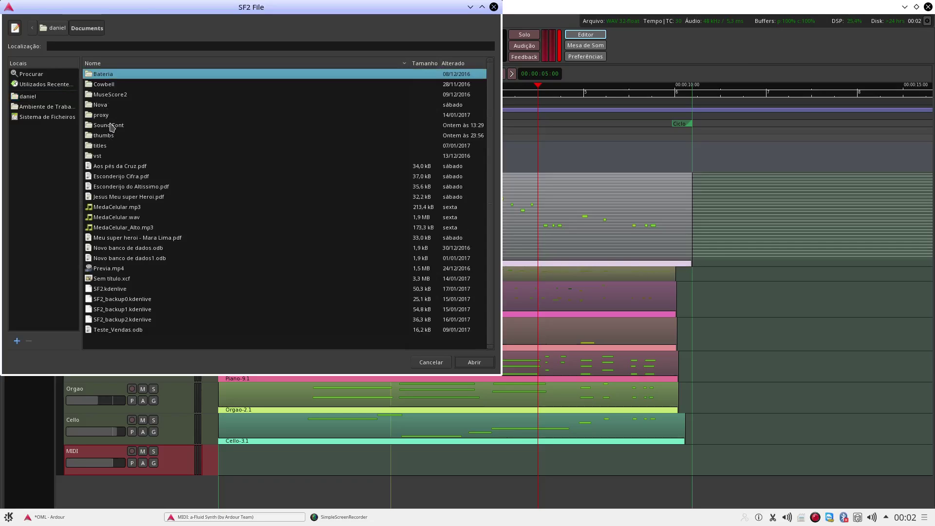
{"action": "double_click", "coordinate": [112, 126]}
{"action": "double_click", "coordinate": [105, 75]}
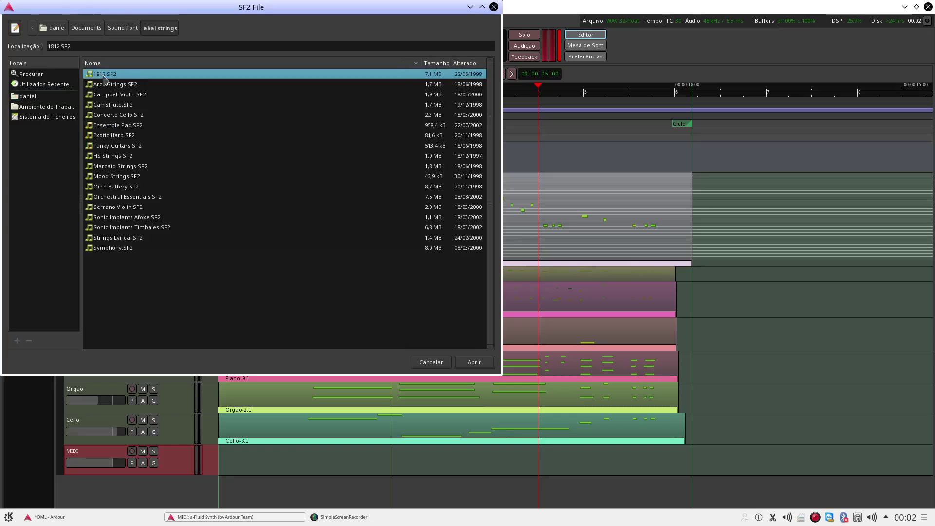
{"action": "left_click", "coordinate": [111, 84]}
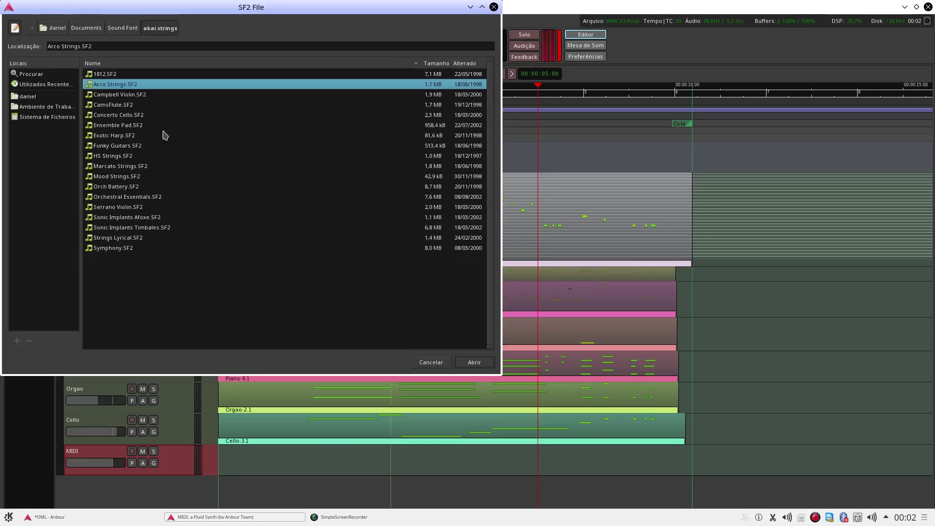
{"action": "left_click", "coordinate": [475, 363]}
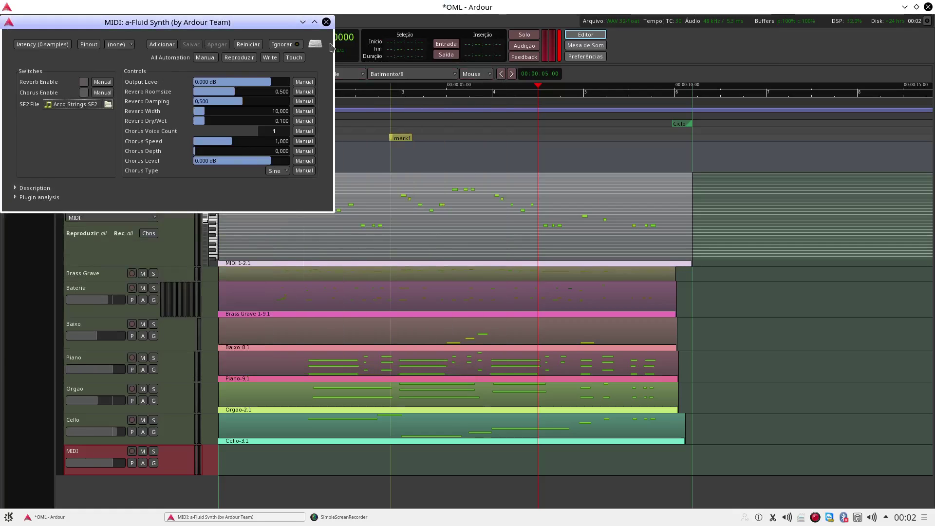
{"action": "left_click", "coordinate": [326, 22]}
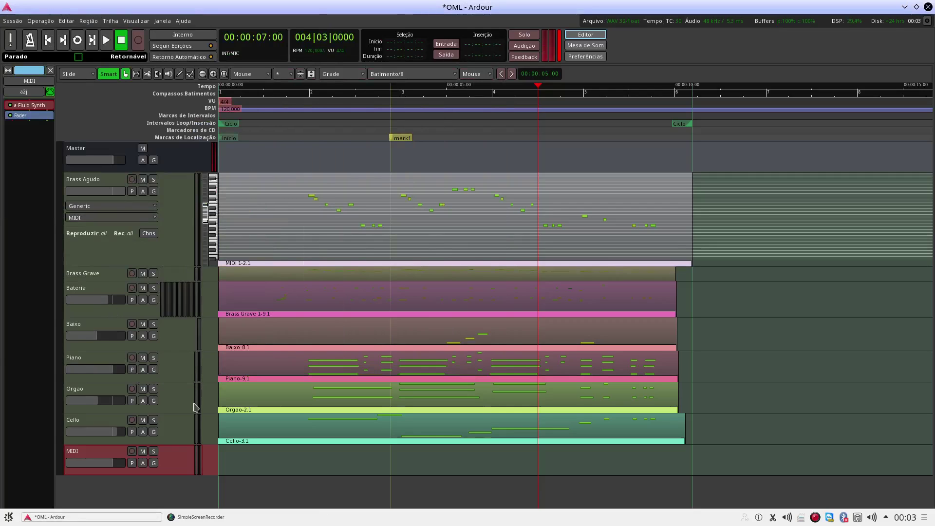
Connect the a2j source to the MIDI track's input.
{"action": "right_click", "coordinate": [181, 460]}
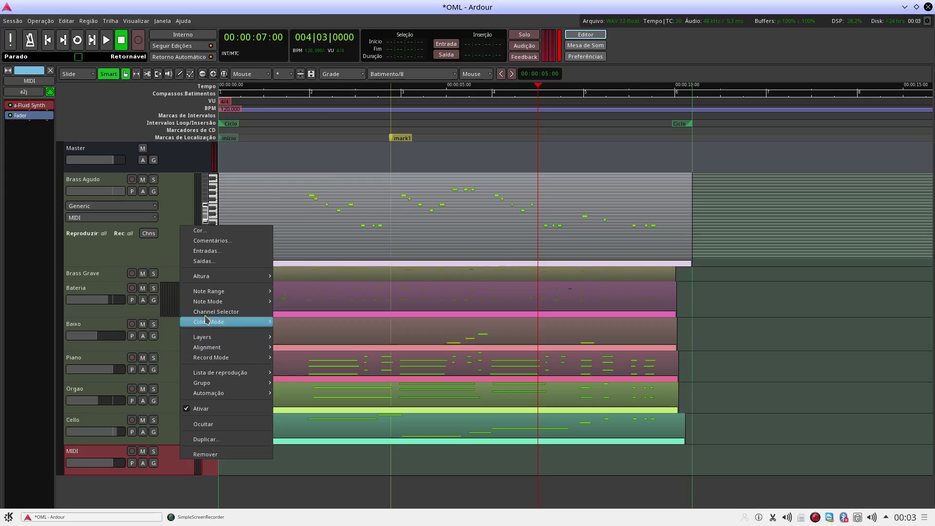
{"action": "left_click", "coordinate": [210, 251]}
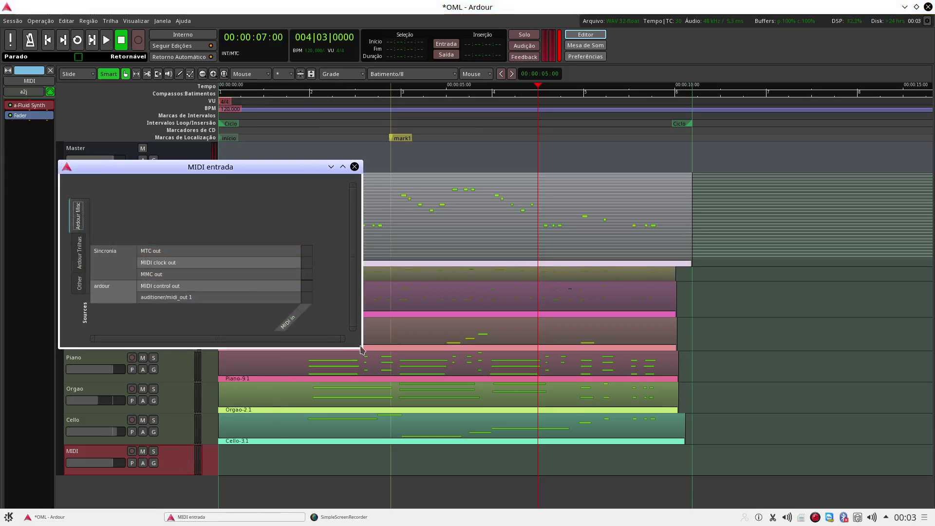
{"action": "left_click_drag", "start_coordinate": [359, 346], "coordinate": [622, 376]}
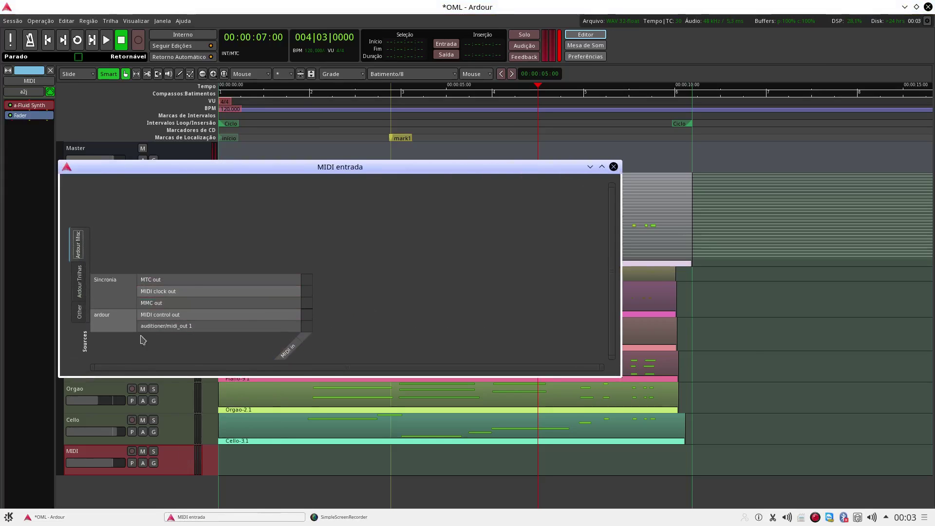
{"action": "left_click", "coordinate": [81, 316]}
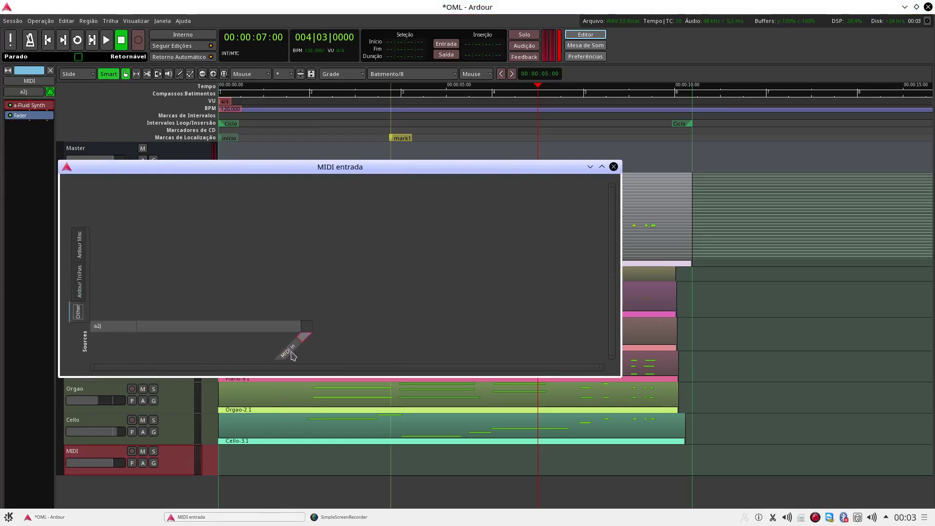
{"action": "left_click", "coordinate": [304, 328]}
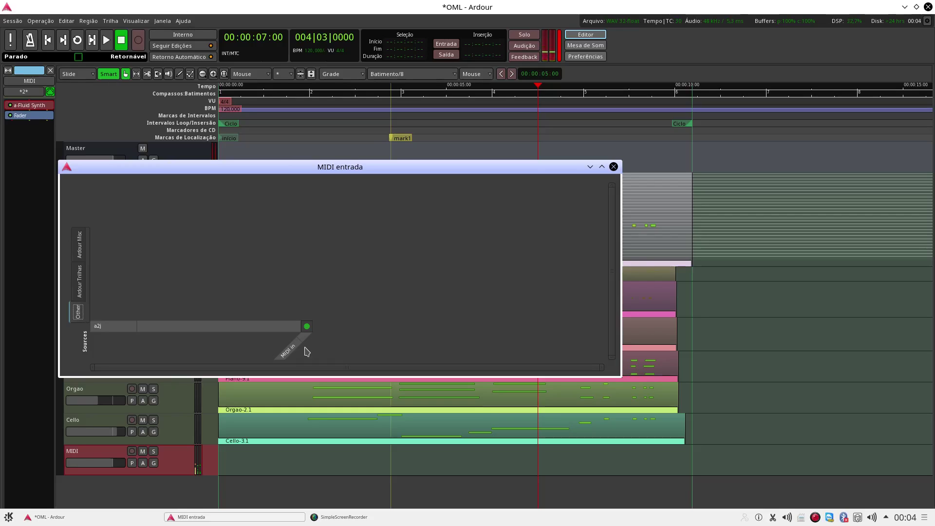
{"action": "left_click", "coordinate": [614, 167]}
Route the MIDI track's left output to system playback_1 and its right output to playback_2.
{"action": "right_click", "coordinate": [162, 461]}
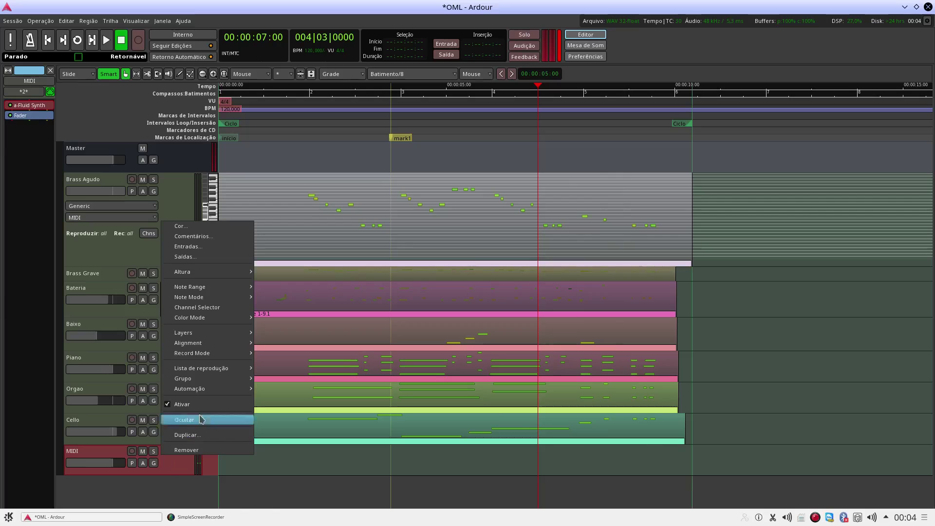
{"action": "left_click", "coordinate": [197, 257]}
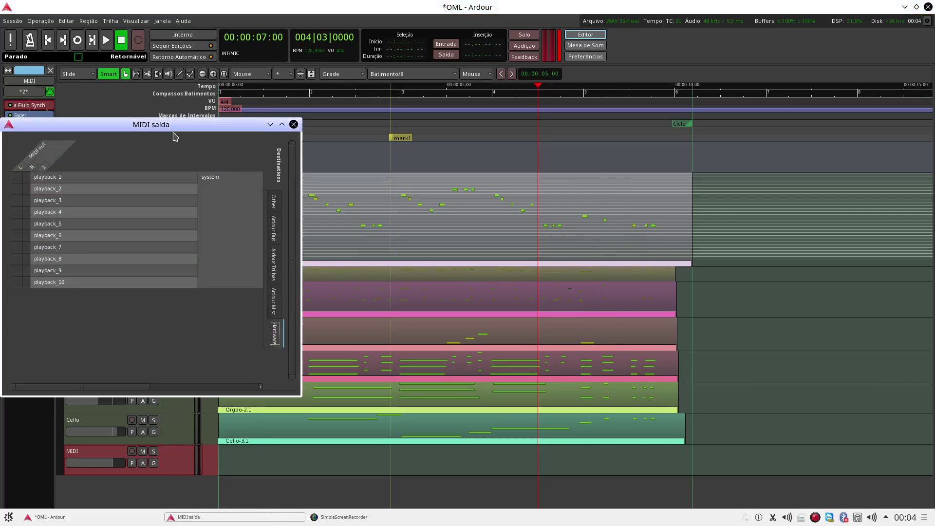
{"action": "left_click_drag", "start_coordinate": [170, 124], "coordinate": [462, 128]}
{"action": "left_click", "coordinate": [566, 205]}
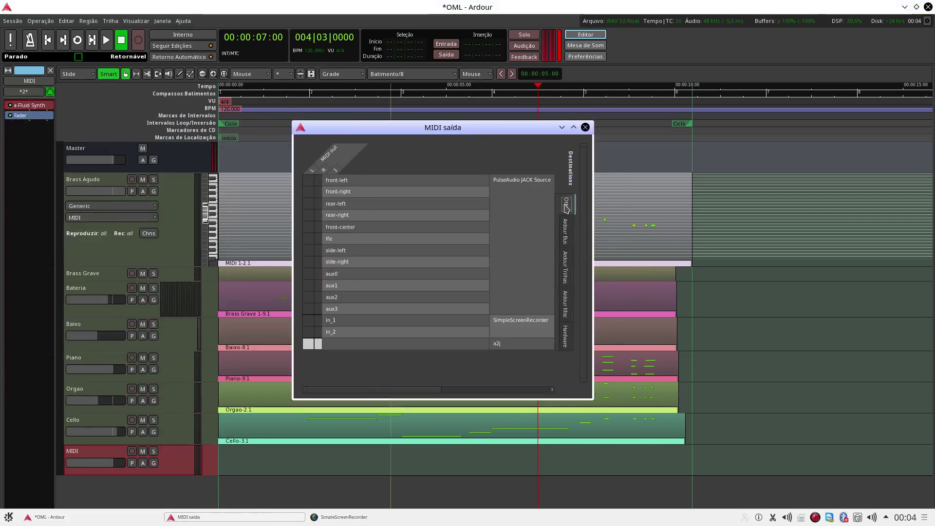
{"action": "left_click_drag", "start_coordinate": [594, 338], "coordinate": [658, 332]}
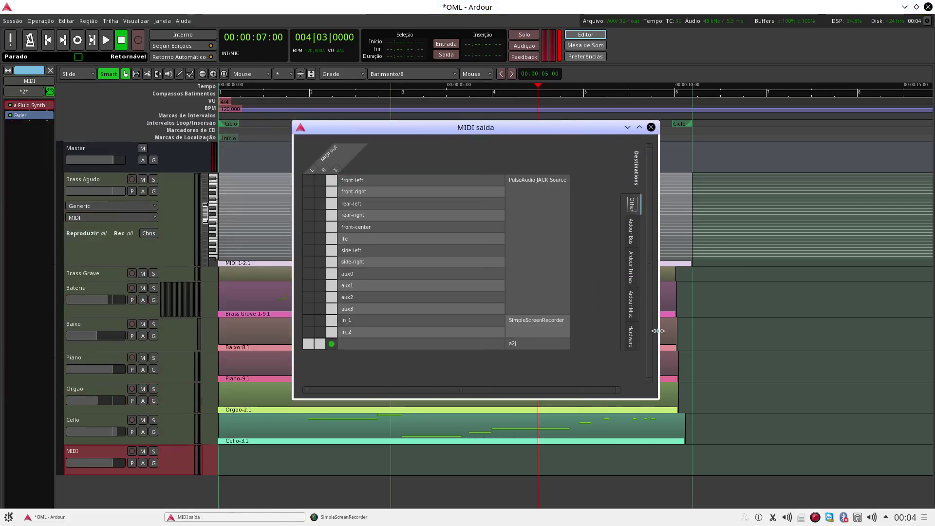
{"action": "left_click", "coordinate": [633, 344]}
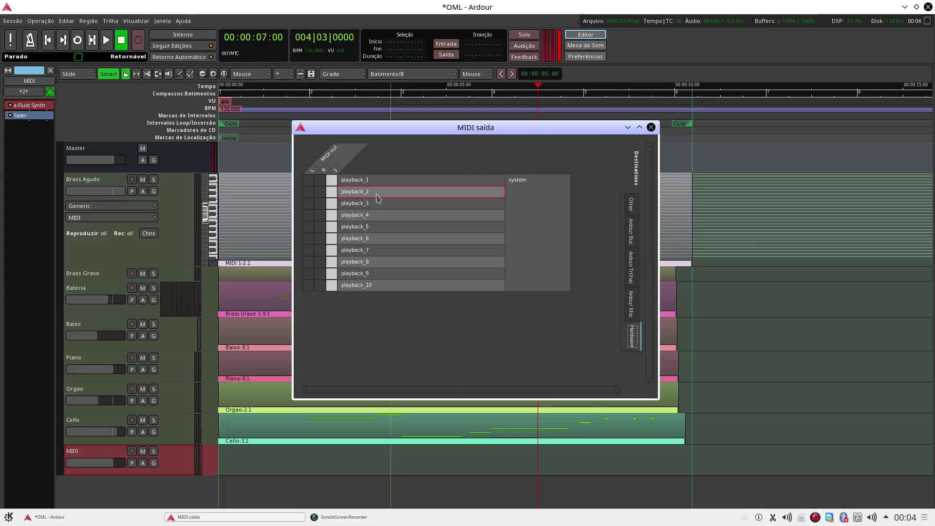
{"action": "left_click", "coordinate": [311, 182]}
{"action": "left_click", "coordinate": [321, 185]}
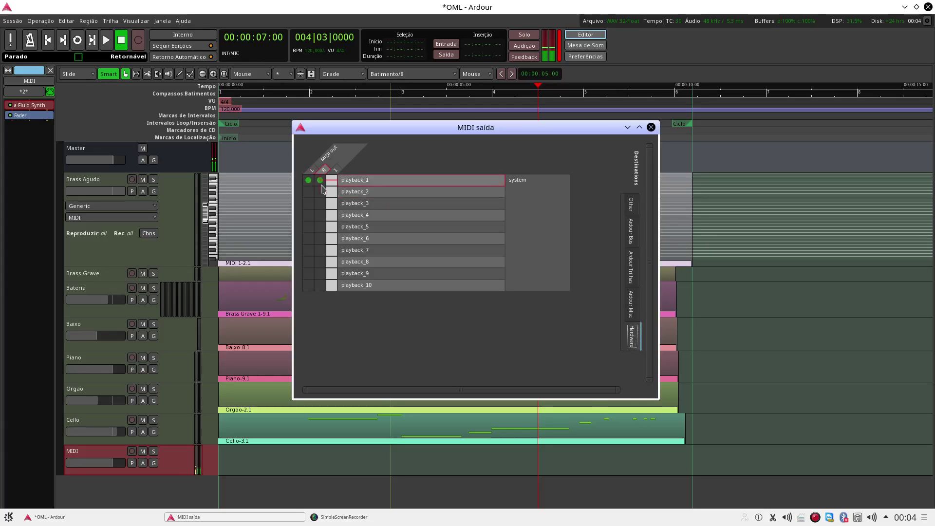
{"action": "left_click", "coordinate": [321, 185]}
{"action": "left_click", "coordinate": [321, 192]}
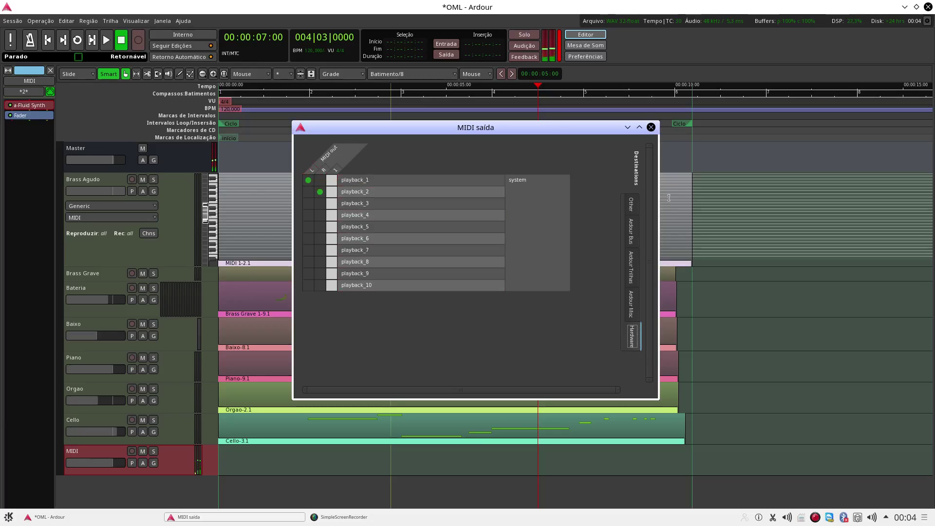
{"action": "left_click", "coordinate": [652, 128]}
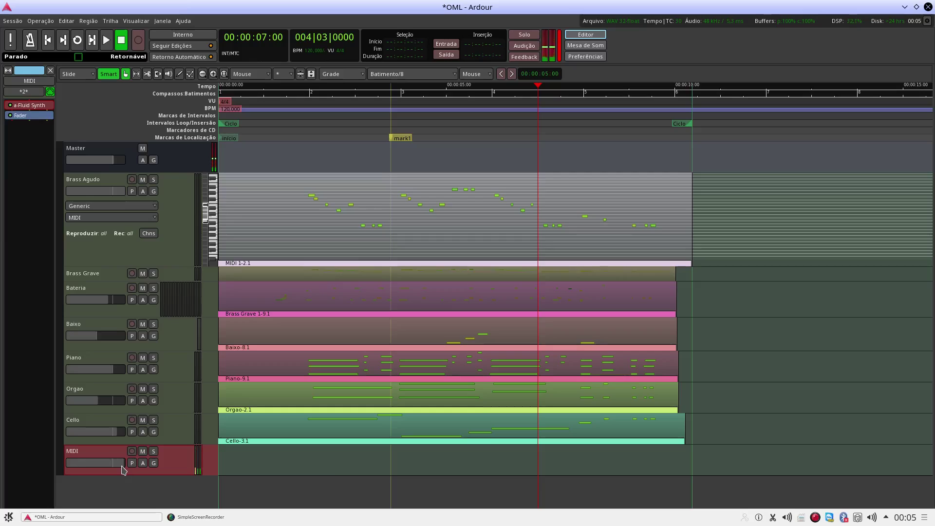
Remove the MIDI track from the session and confirm the deletion.
{"action": "left_click", "coordinate": [153, 463]}
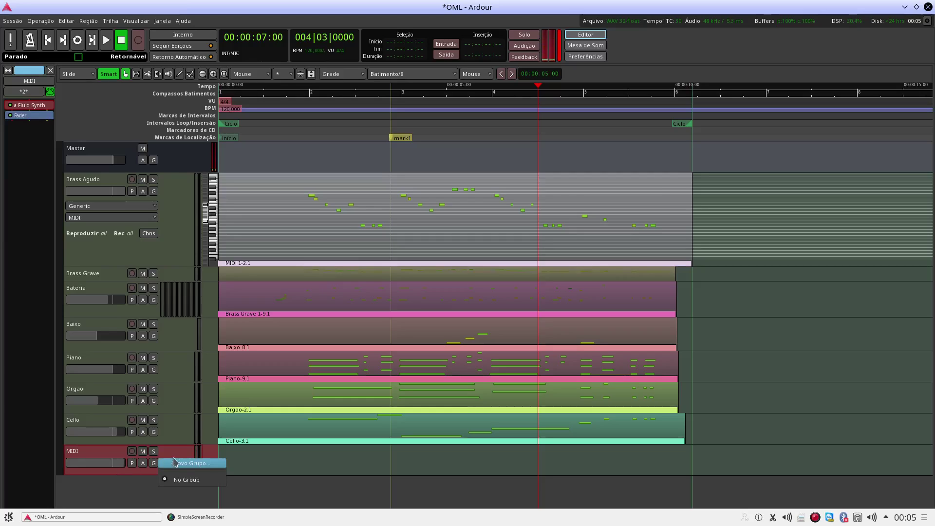
{"action": "key", "text": "Escape"}
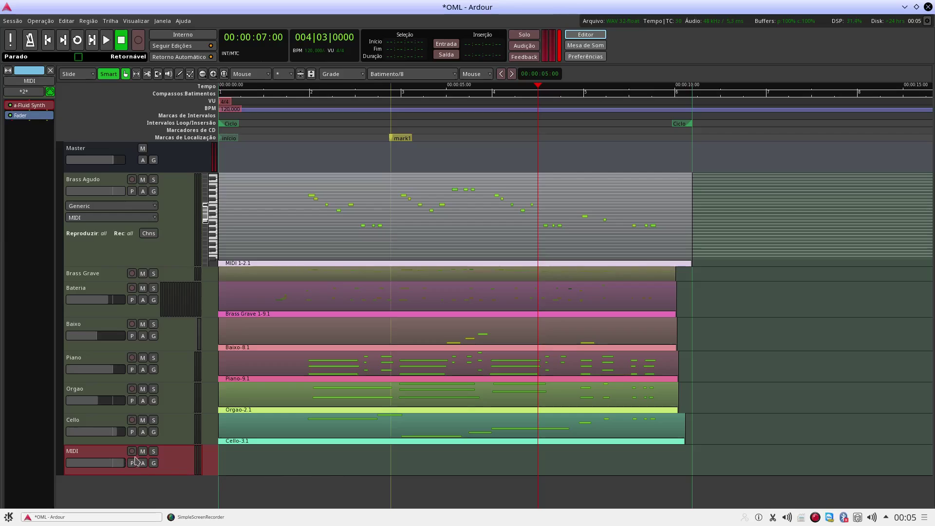
{"action": "right_click", "coordinate": [182, 471]}
{"action": "left_click", "coordinate": [207, 464]}
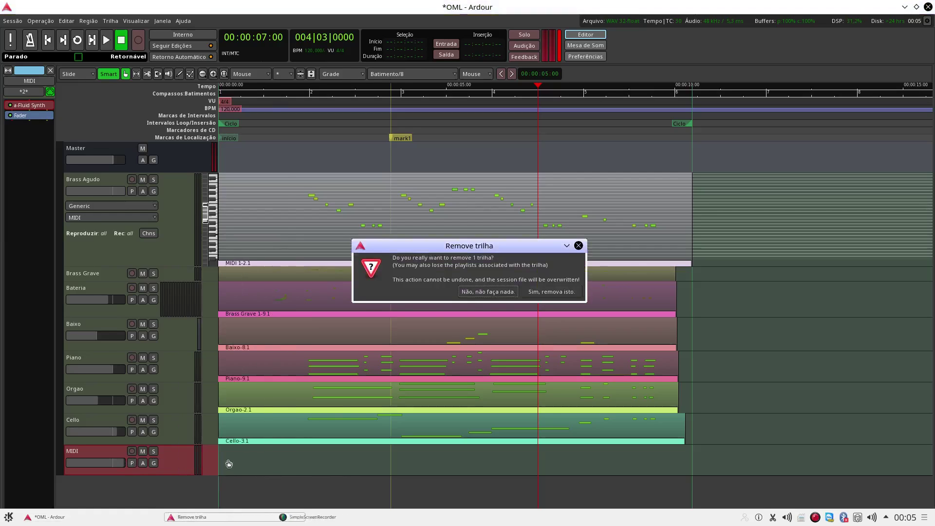
{"action": "left_click", "coordinate": [542, 292]}
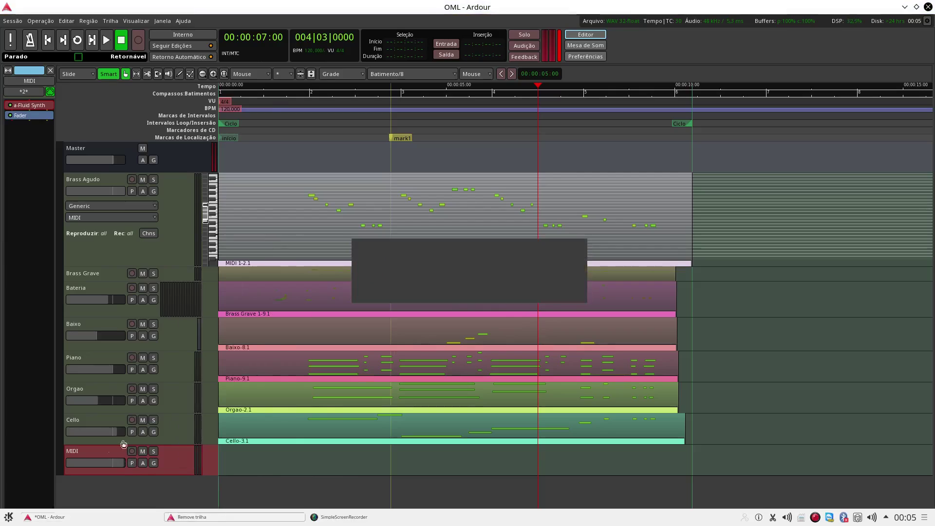
Add one stereo audio track named Áudio-Cello below the Cello track.
{"action": "left_click", "coordinate": [174, 433]}
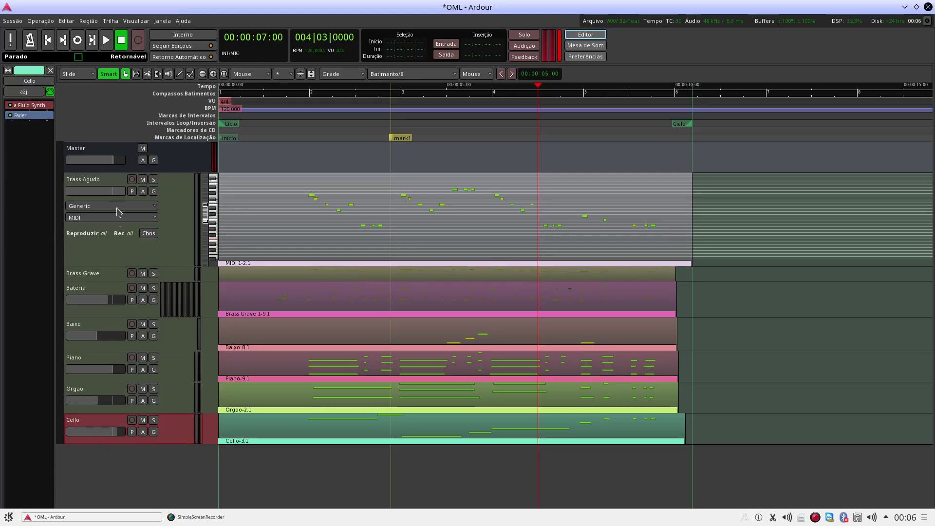
{"action": "double_click", "coordinate": [115, 469]}
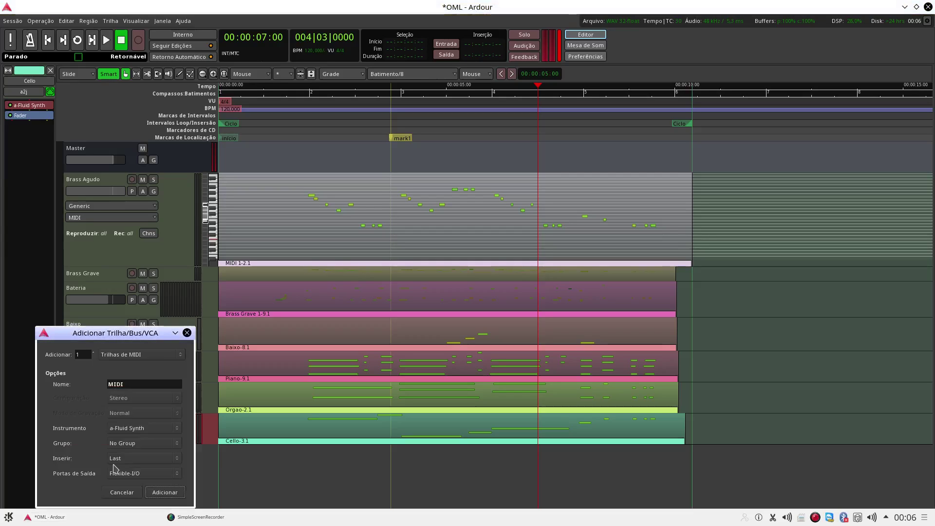
{"action": "left_click", "coordinate": [139, 360]}
{"action": "left_click", "coordinate": [142, 346]}
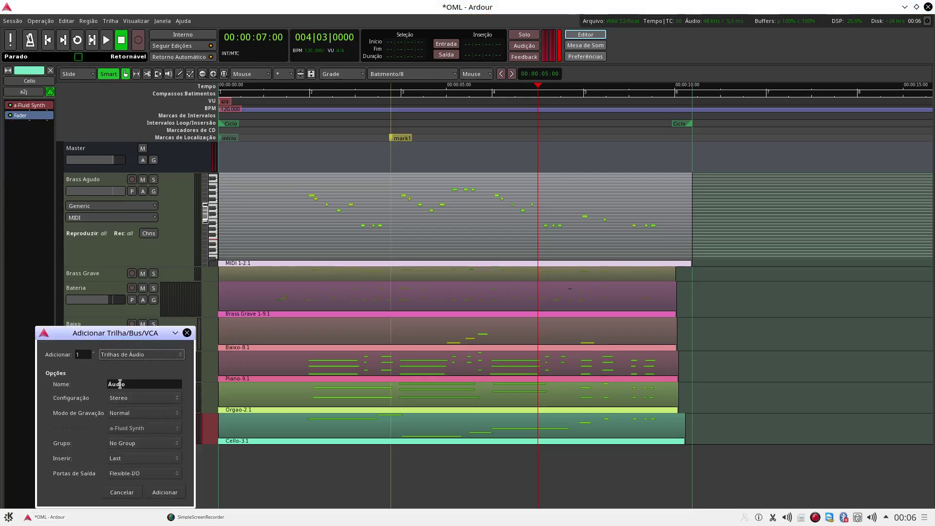
{"action": "left_click", "coordinate": [155, 385]}
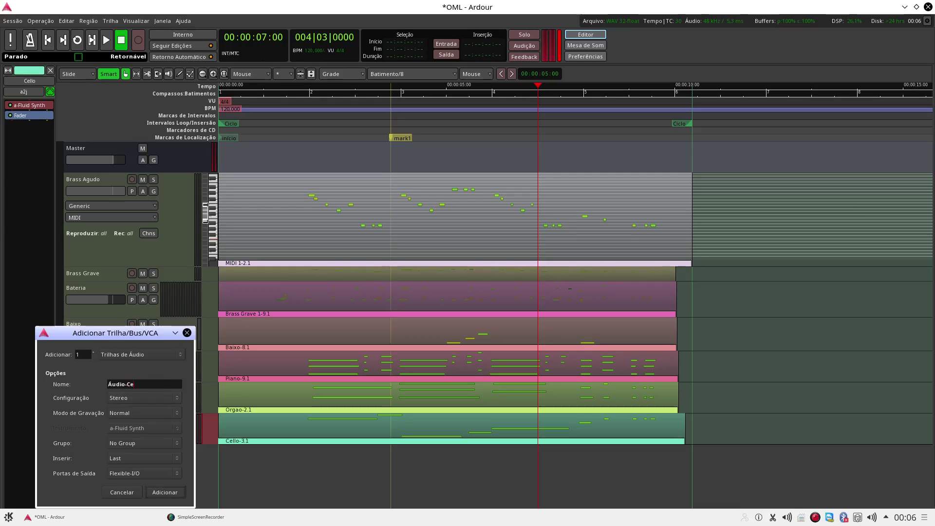
{"action": "type", "text": "-Cello"}
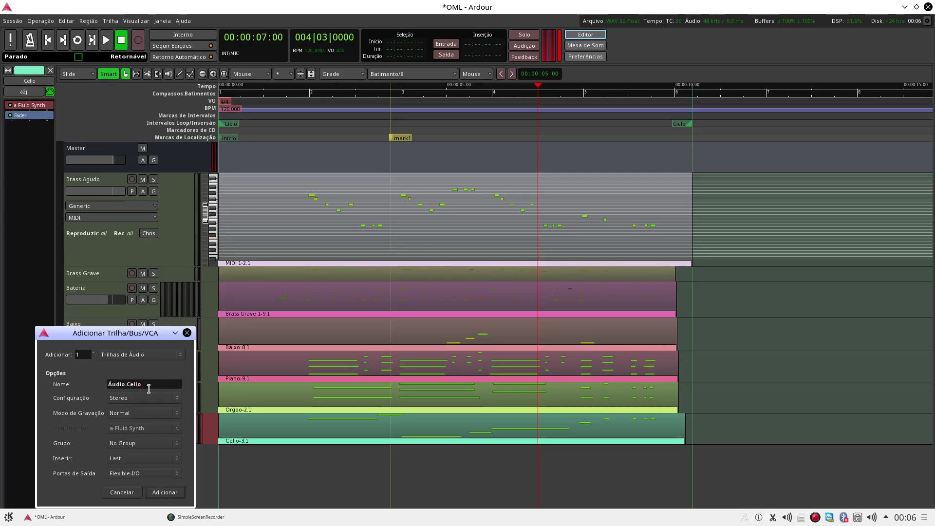
{"action": "left_click", "coordinate": [166, 492]}
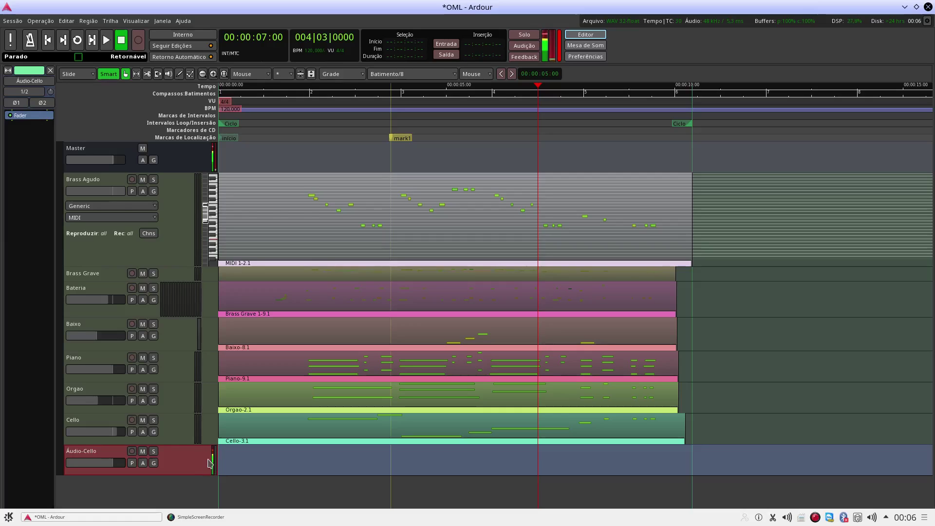
Disconnect system capture_1 and capture_2 from the left and right inputs of the Áudio-Cello track.
{"action": "right_click", "coordinate": [181, 456]}
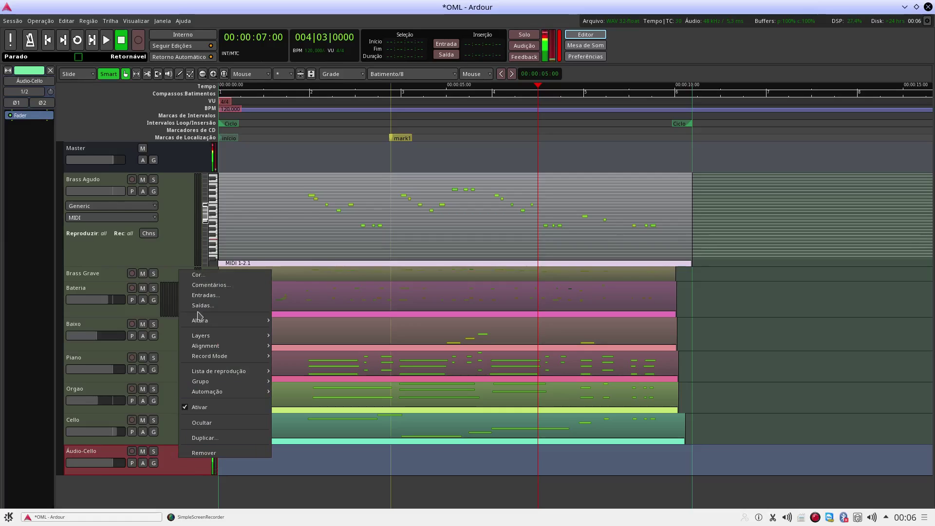
{"action": "left_click", "coordinate": [203, 296]}
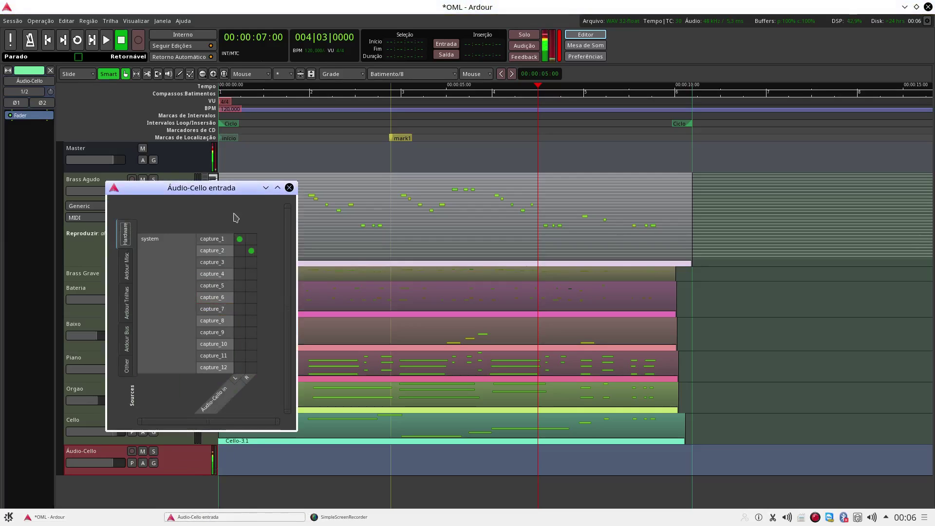
{"action": "left_click_drag", "start_coordinate": [221, 193], "coordinate": [483, 195]}
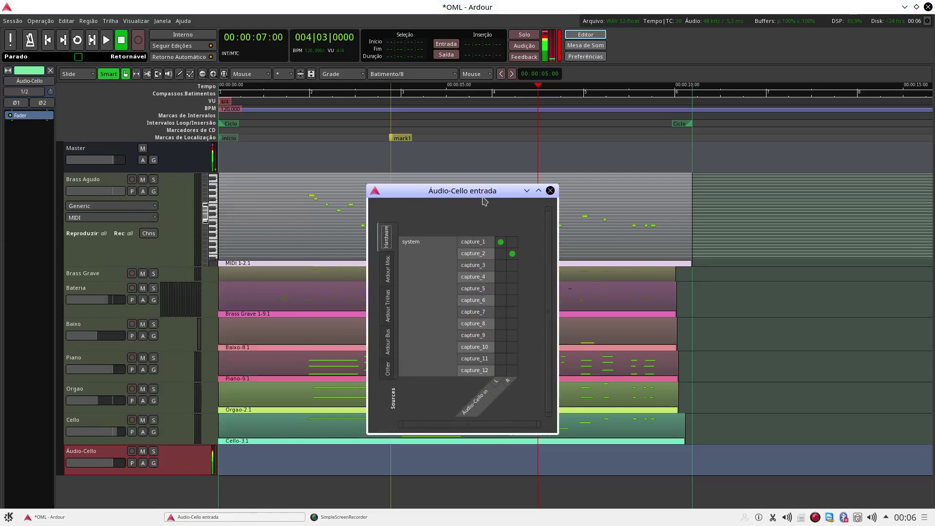
{"action": "left_click", "coordinate": [502, 244]}
{"action": "left_click", "coordinate": [511, 255]}
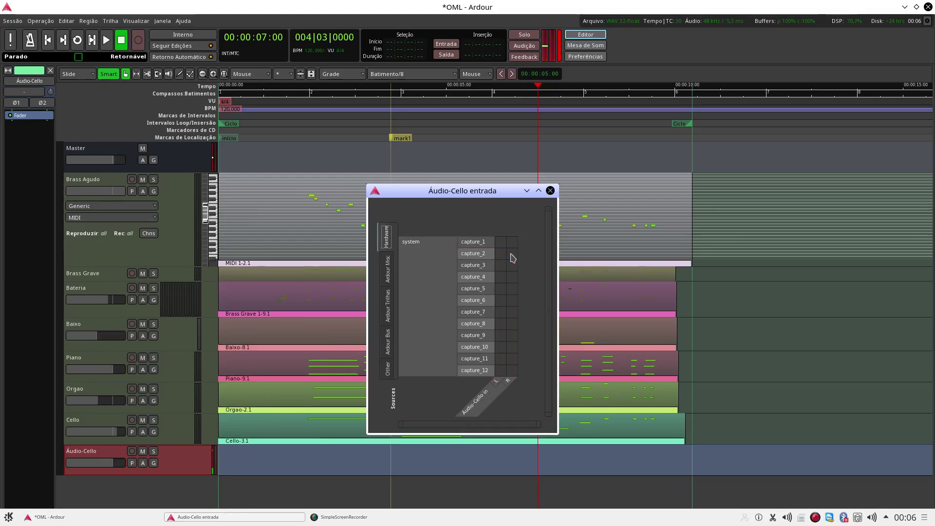
{"action": "left_click", "coordinate": [550, 190]}
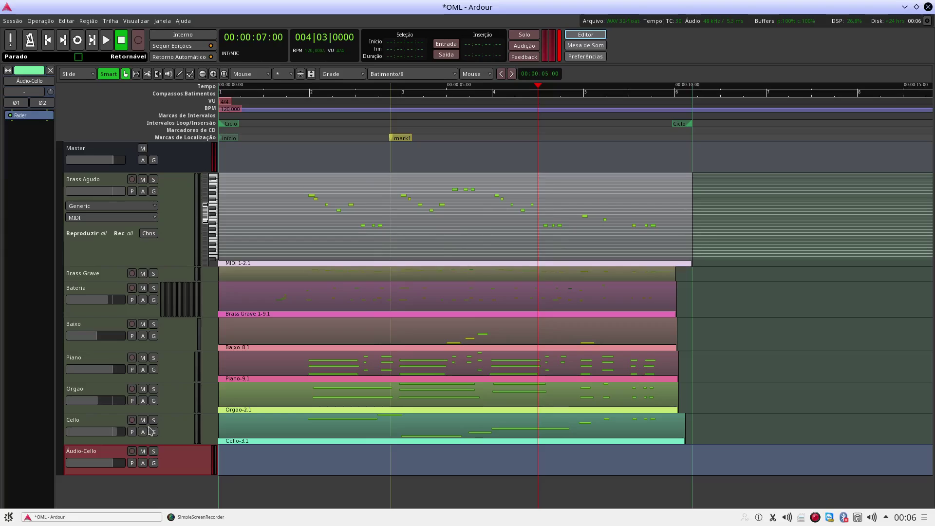
Solo the Cello track and arm the Áudio-Cello track for recording.
{"action": "left_click", "coordinate": [257, 437]}
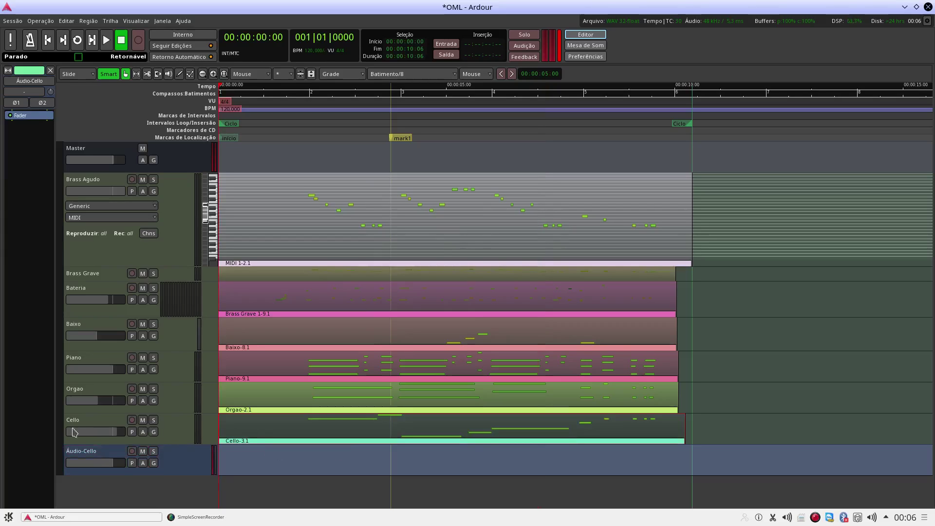
{"action": "left_click", "coordinate": [153, 421]}
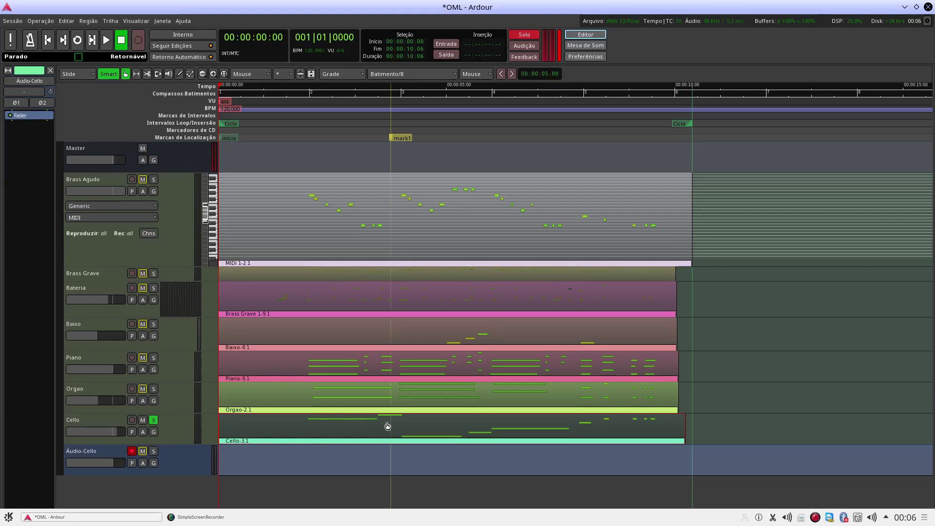
{"action": "left_click", "coordinate": [173, 463]}
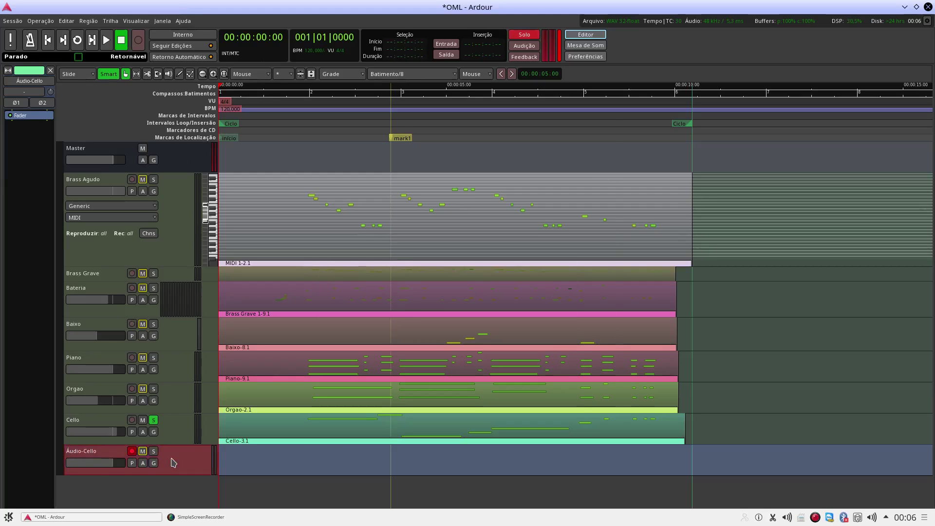
In the audio connections, route Master out L and R to the matching left and right inputs of Áudio-Cello.
{"action": "key", "text": "alt+p"}
{"action": "left_click", "coordinate": [141, 18]}
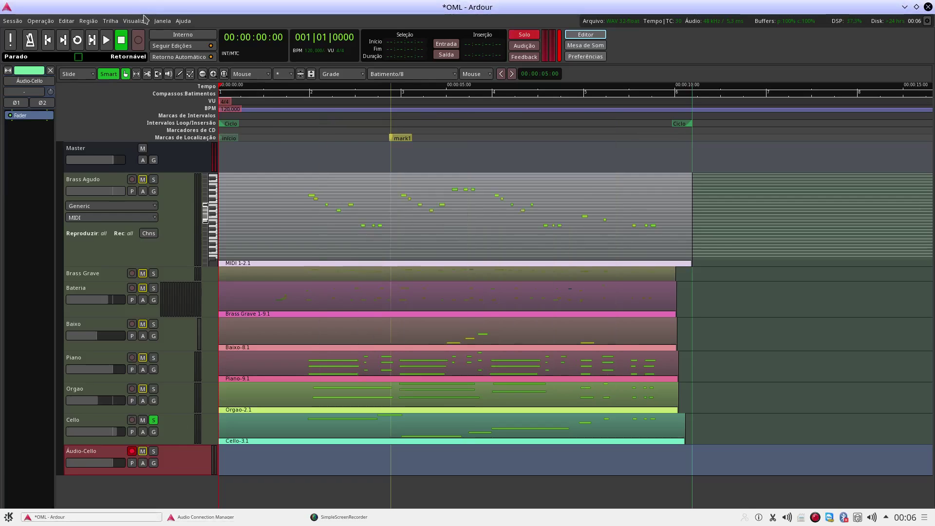
{"action": "mouse_move", "coordinate": [154, 18]}
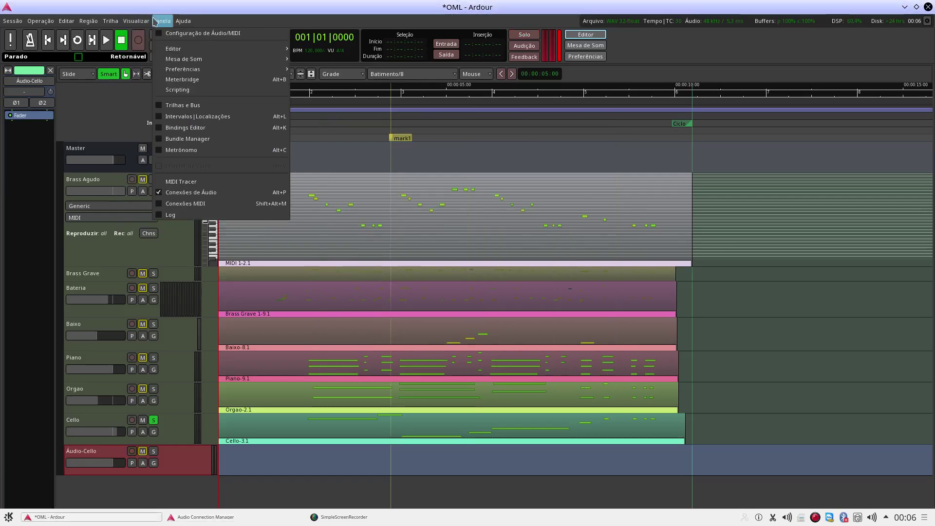
{"action": "left_click", "coordinate": [218, 200]}
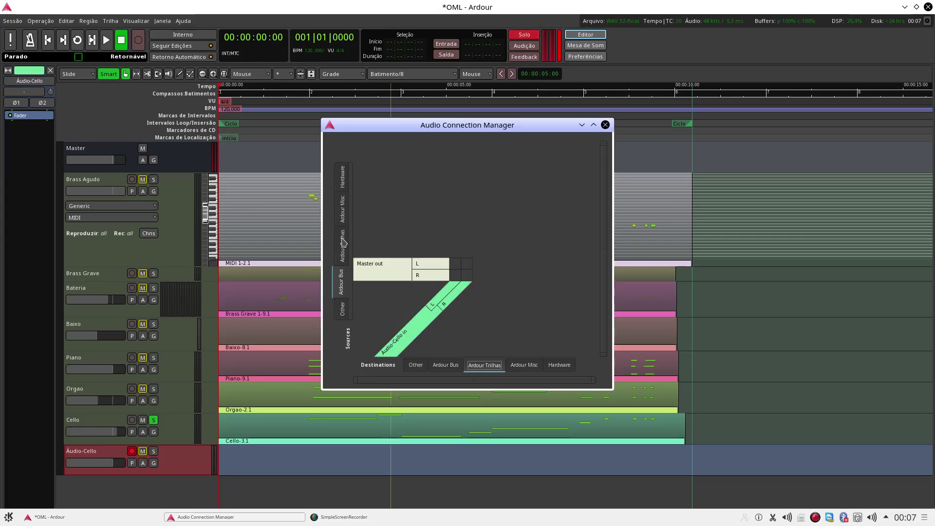
{"action": "left_click", "coordinate": [344, 205]}
{"action": "scroll", "coordinate": [346, 203], "scroll_direction": "up", "scroll_amount": 1}
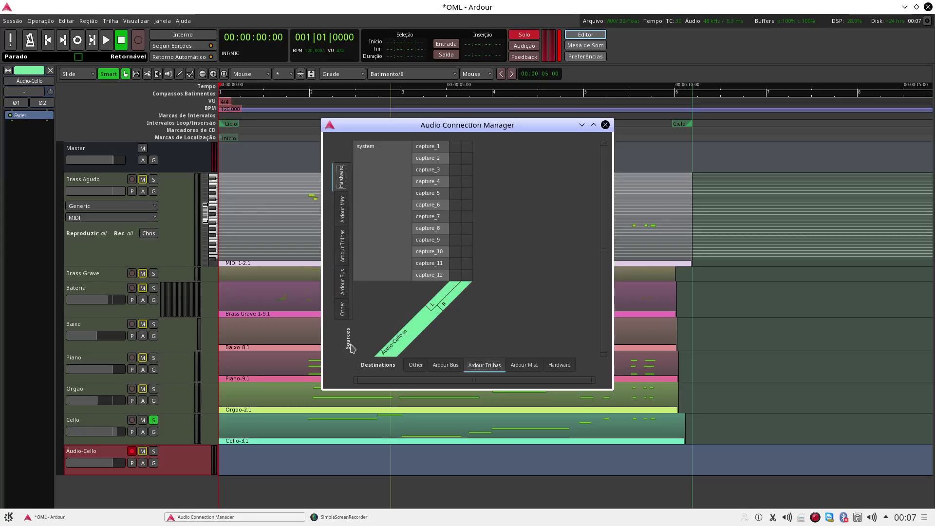
{"action": "left_click", "coordinate": [344, 285]}
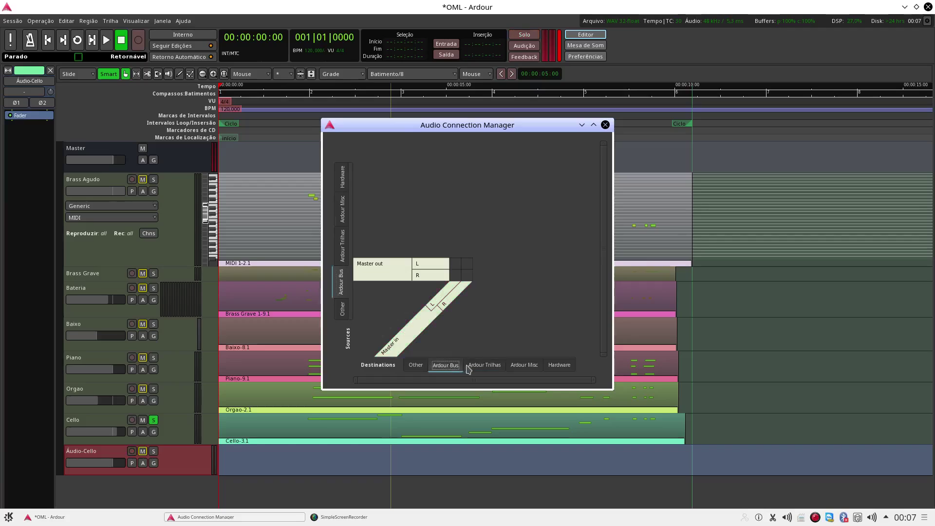
{"action": "left_click", "coordinate": [499, 368]}
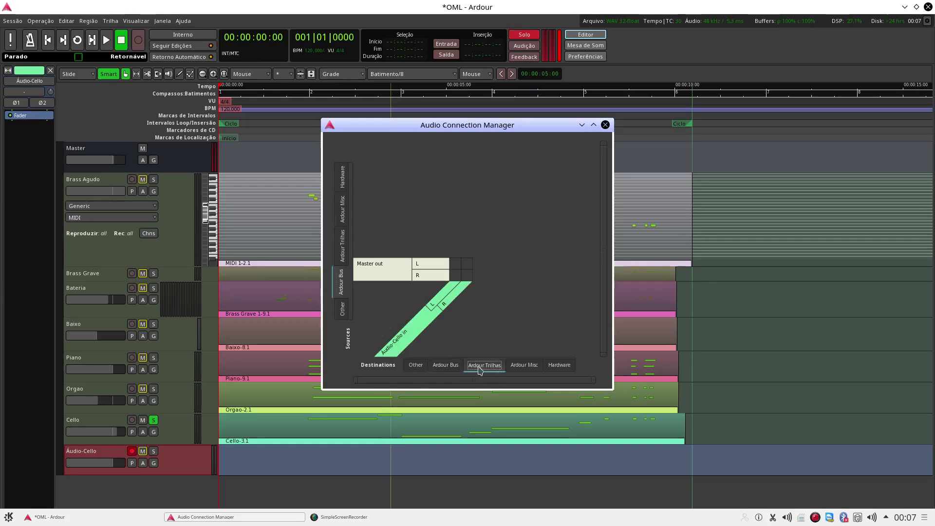
{"action": "left_click", "coordinate": [455, 264]}
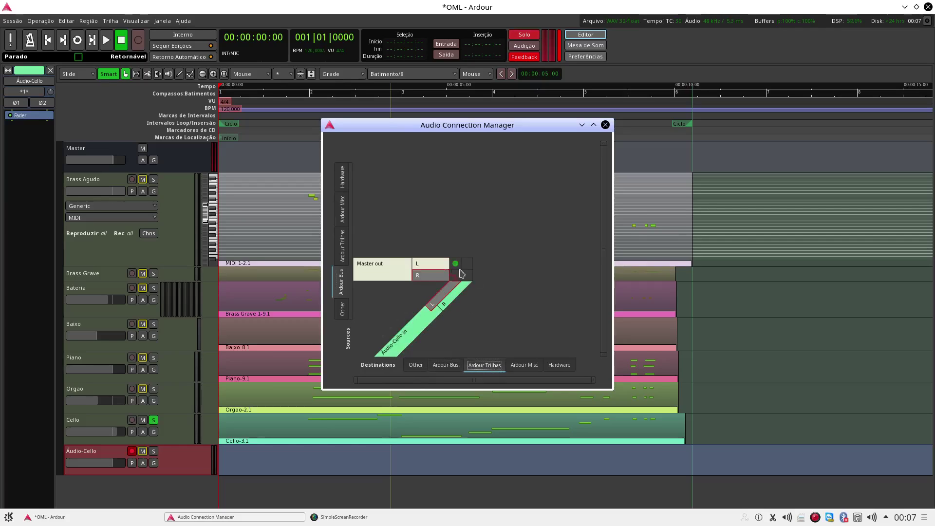
{"action": "left_click", "coordinate": [467, 275]}
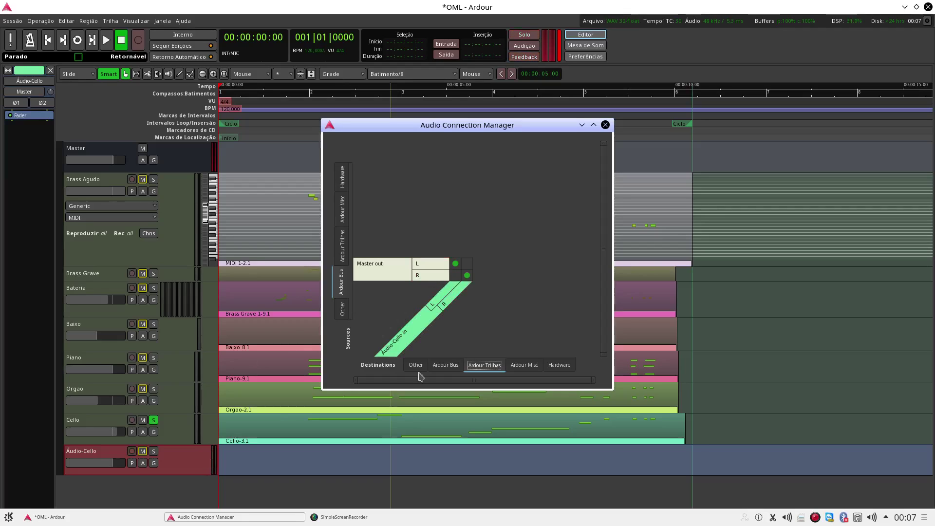
{"action": "left_click", "coordinate": [605, 125]}
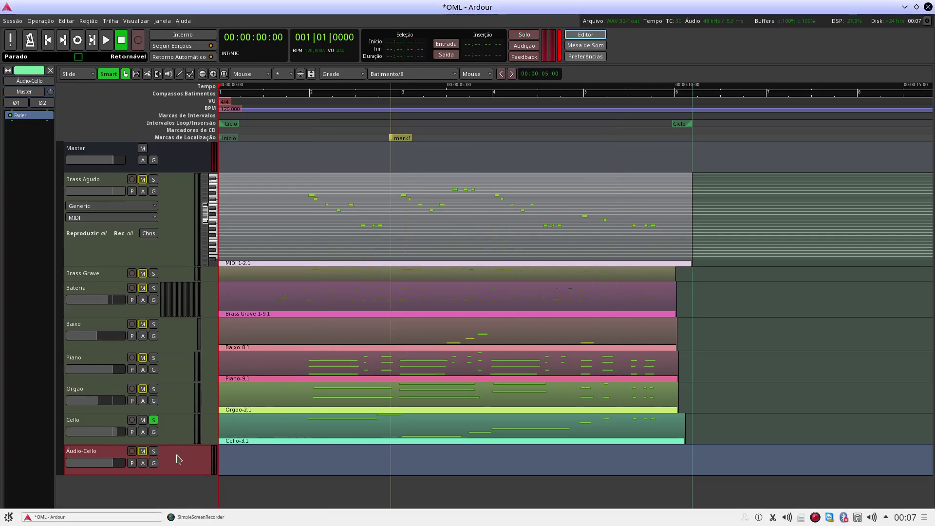
Examine the audio connection matrix for the hardware, bus and track groups, including the Master out routing to Áudio-Cello.
{"action": "key", "text": "alt+p"}
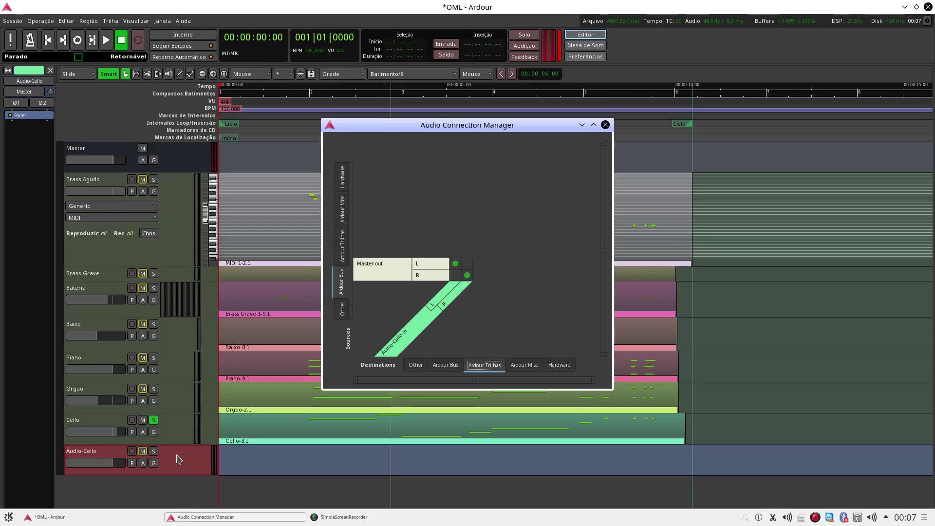
{"action": "left_click", "coordinate": [517, 365]}
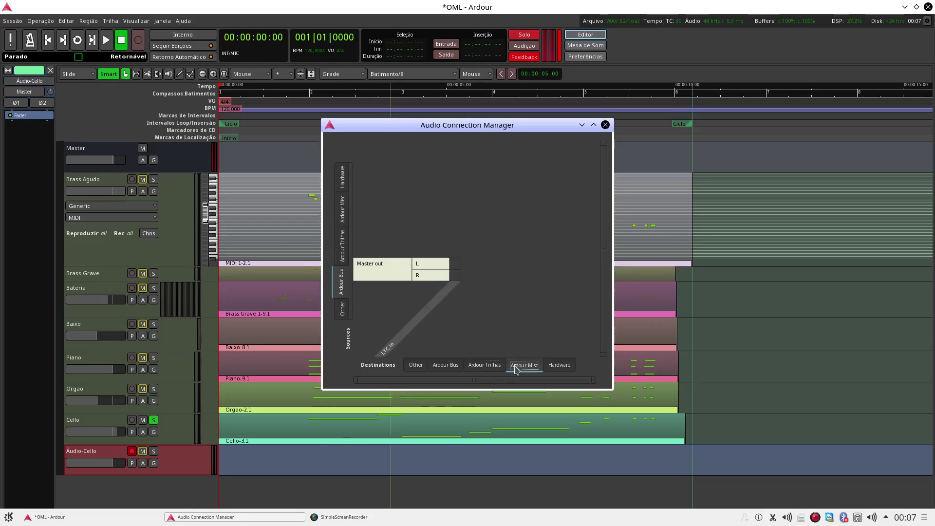
{"action": "left_click", "coordinate": [546, 365]}
{"action": "left_click", "coordinate": [342, 180]}
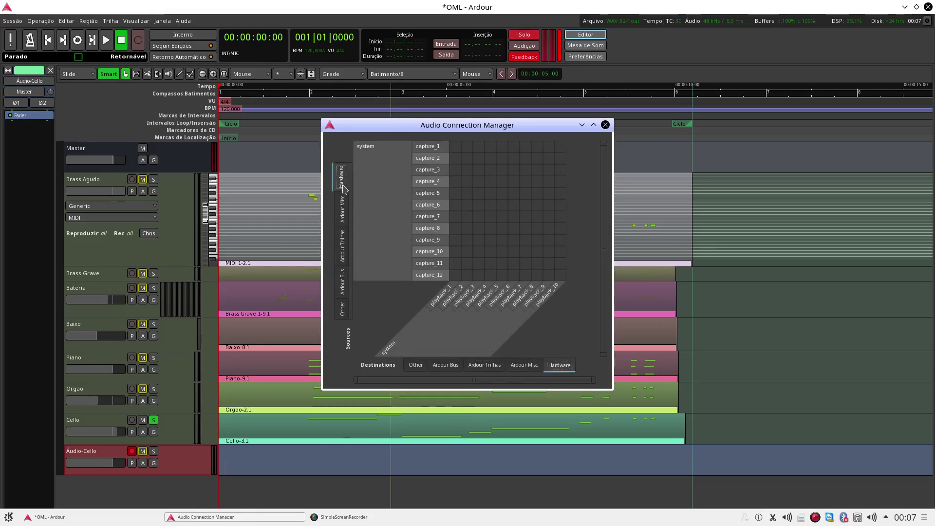
{"action": "left_click", "coordinate": [485, 366]}
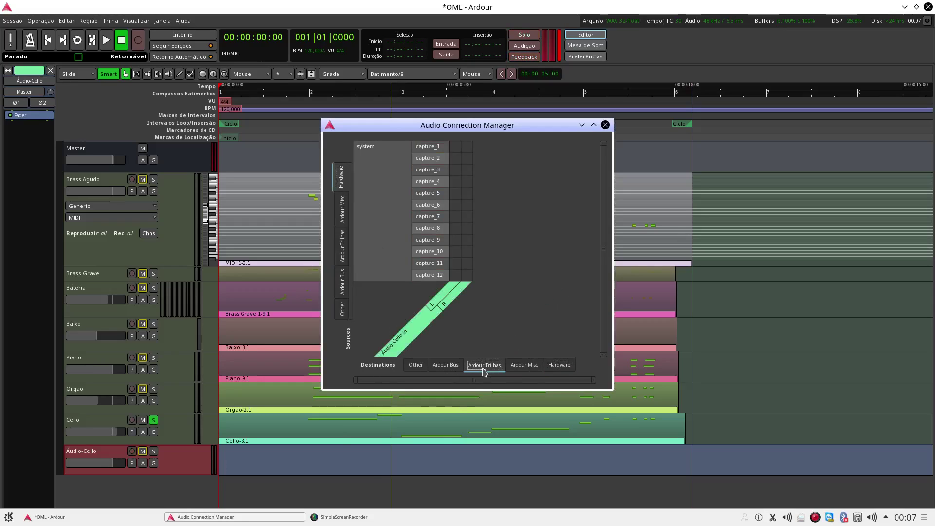
{"action": "left_click", "coordinate": [344, 287]}
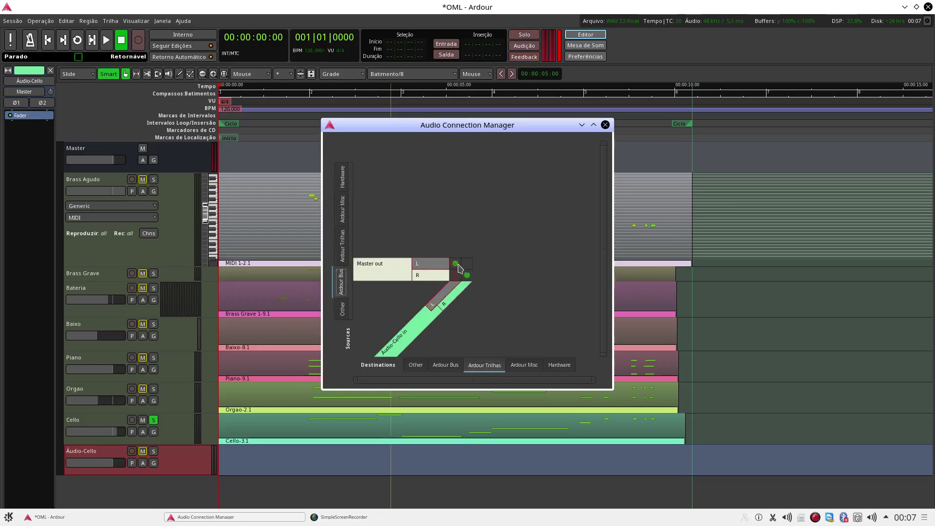
{"action": "left_click", "coordinate": [456, 263]}
{"action": "left_click", "coordinate": [467, 275]}
{"action": "left_click", "coordinate": [605, 125]}
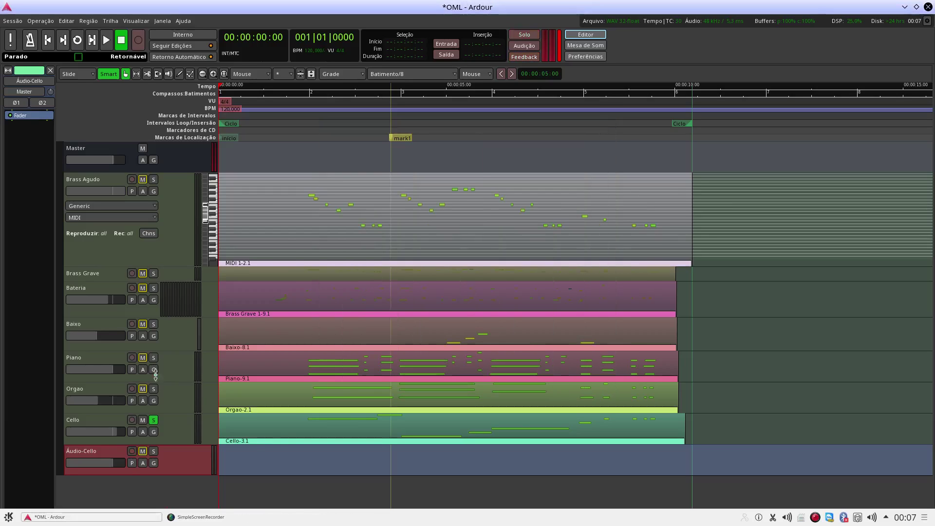
Record the soloed Cello part onto the armed Áudio-Cello track from the session start to the end of the Cello region.
{"action": "left_click", "coordinate": [132, 451]}
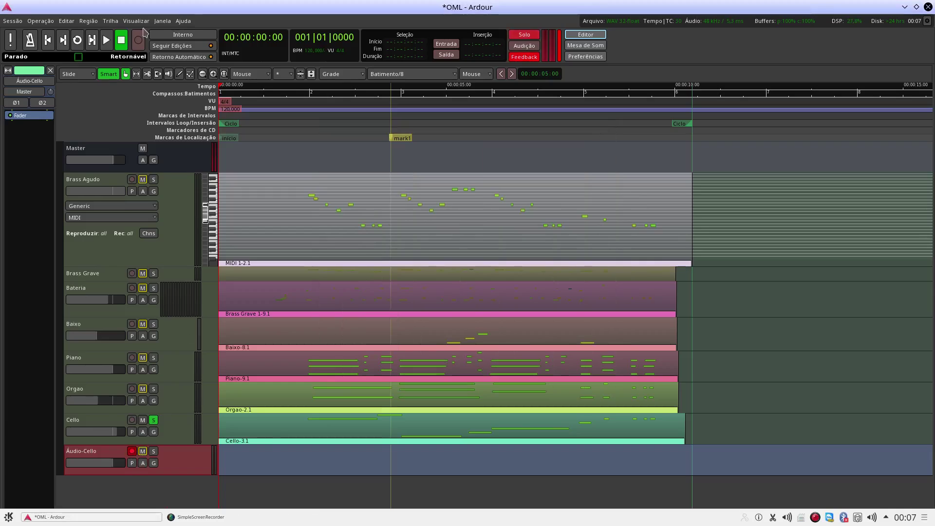
{"action": "left_click", "coordinate": [135, 43]}
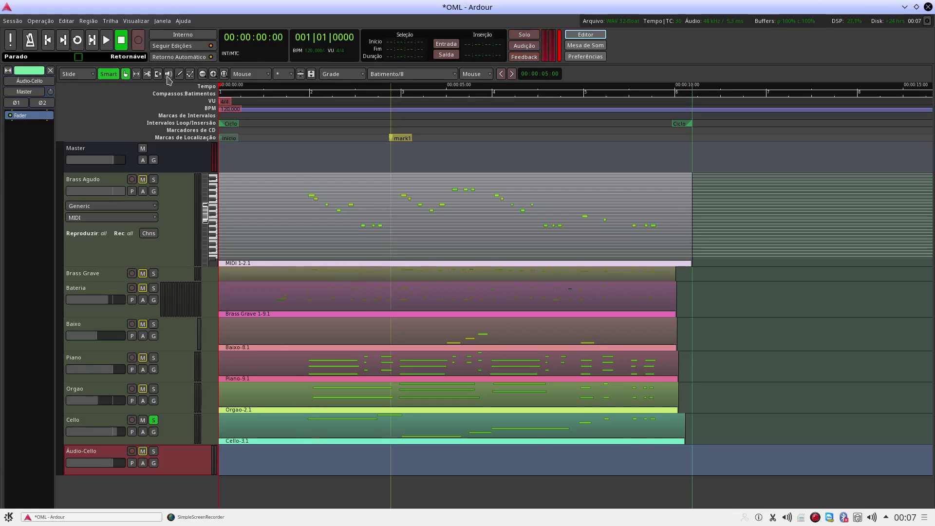
{"action": "left_click", "coordinate": [108, 43]}
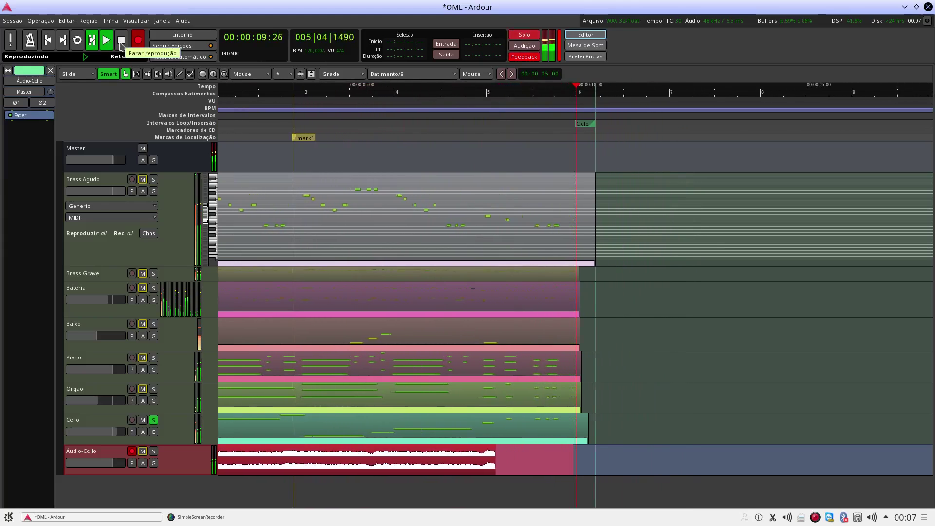
{"action": "left_click", "coordinate": [121, 43]}
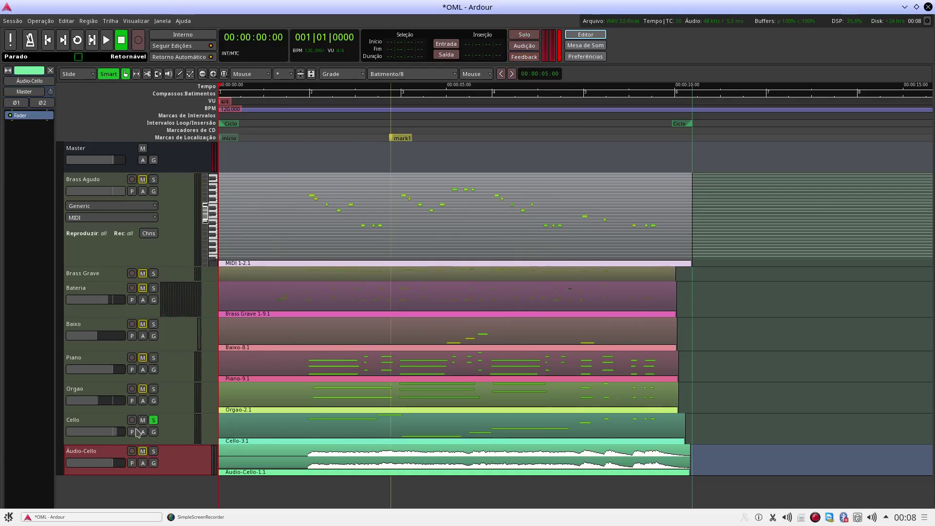
Unsolo and mute the Cello track, and disconnect Master out L and R from the Áudio-Cello inputs.
{"action": "left_click", "coordinate": [154, 420]}
{"action": "right_click", "coordinate": [178, 460]}
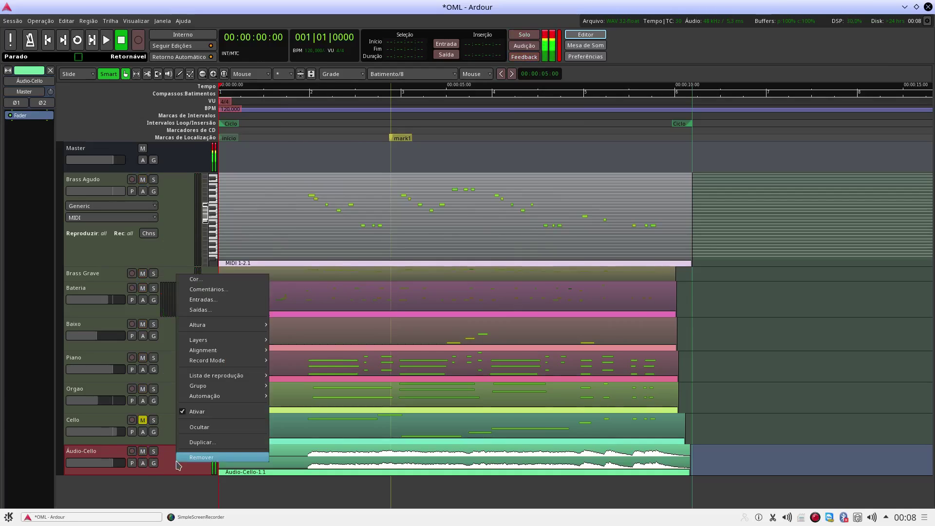
{"action": "mouse_move", "coordinate": [199, 331]}
{"action": "left_click", "coordinate": [201, 300]}
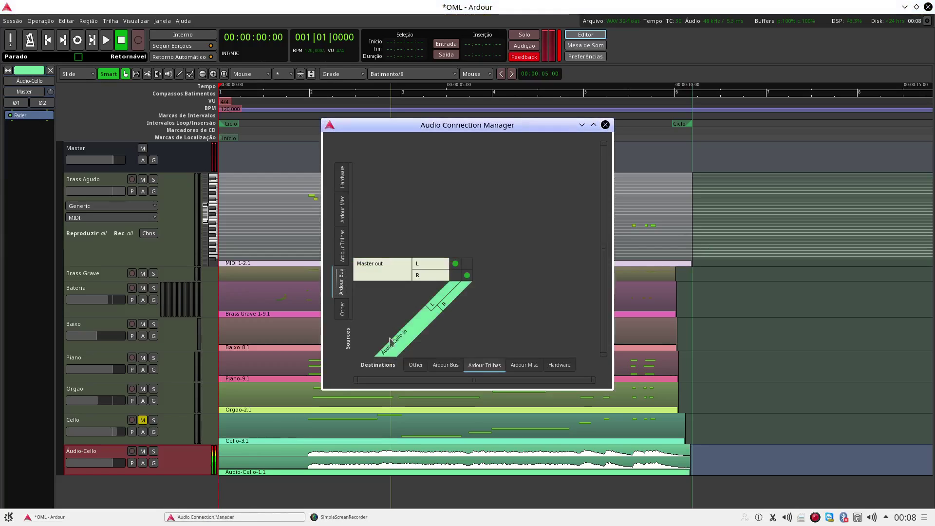
{"action": "left_click", "coordinate": [456, 264]}
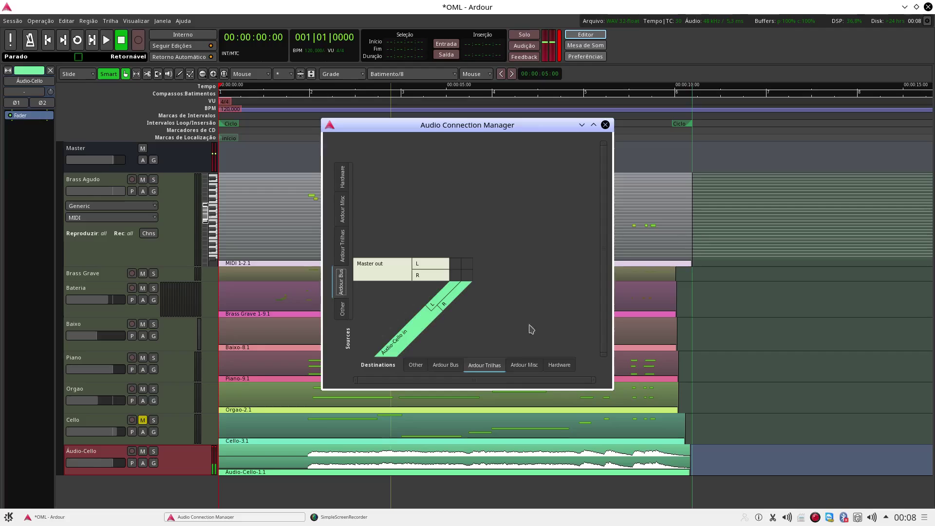
{"action": "left_click", "coordinate": [606, 125]}
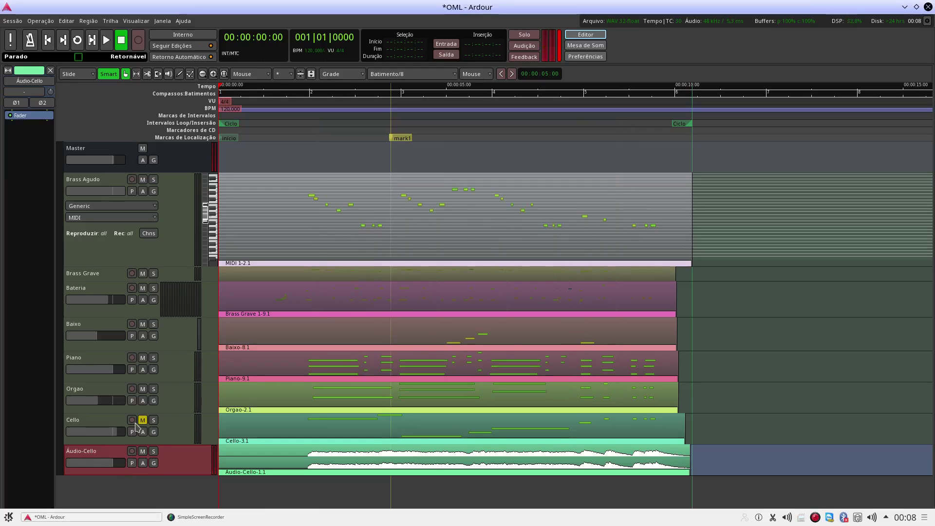
Solo the Áudio-Cello track and play back the start of its recording.
{"action": "left_click", "coordinate": [154, 451]}
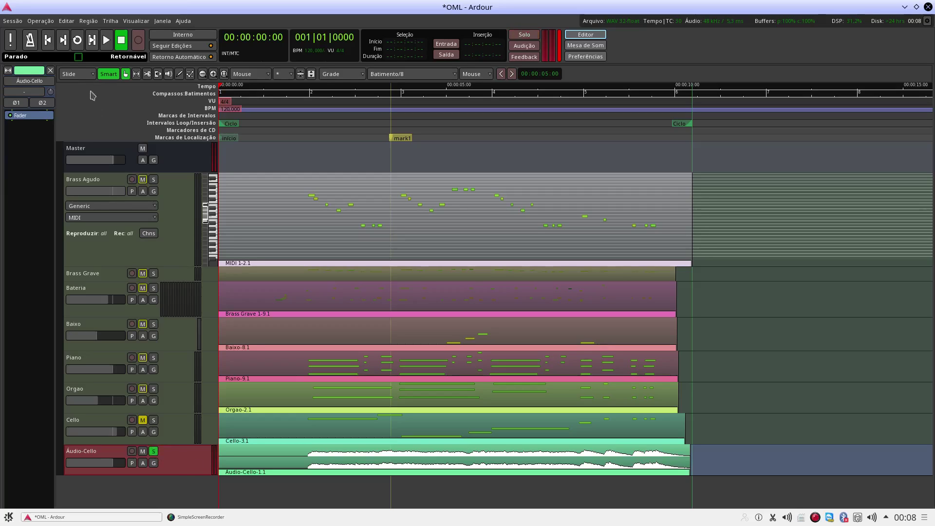
{"action": "left_click", "coordinate": [106, 41]}
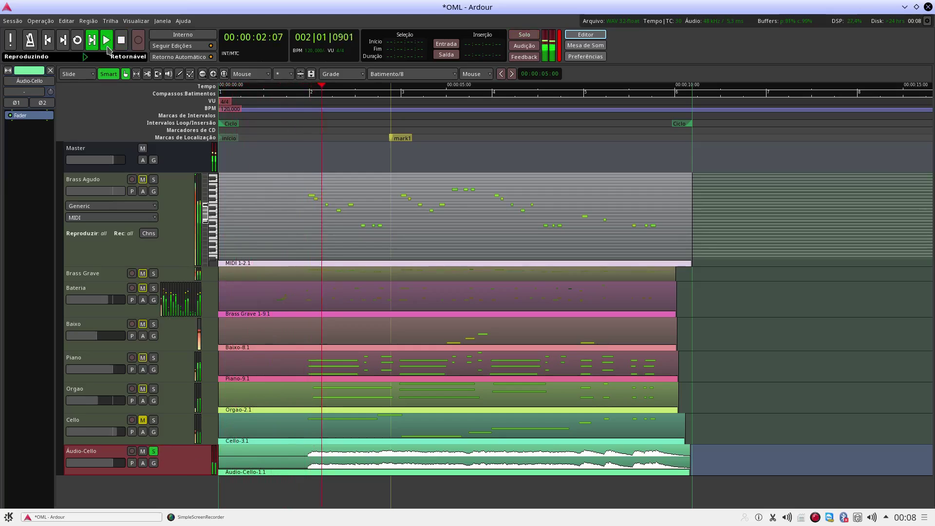
{"action": "left_click", "coordinate": [122, 40]}
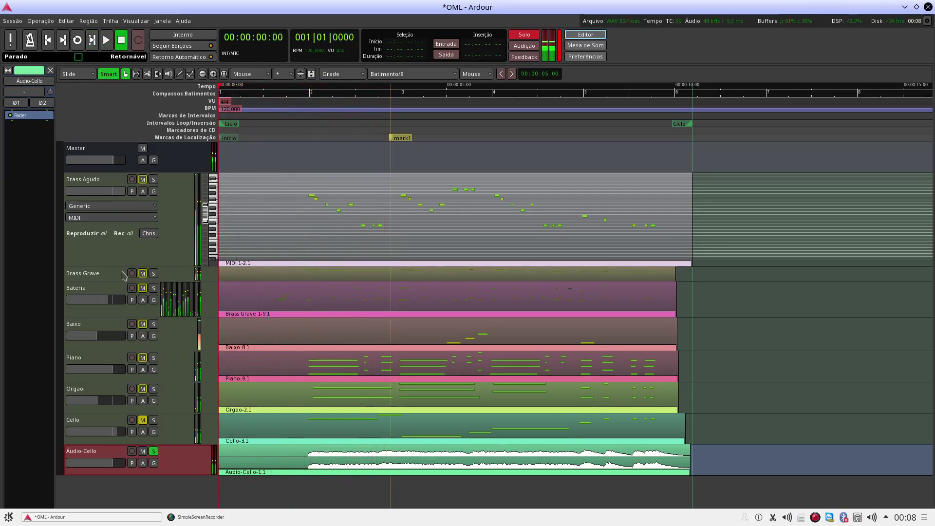
Connect the Áudio-Cello outputs L and R to hardware playback_1 and playback_2, and play back the soloed track.
{"action": "right_click", "coordinate": [188, 453]}
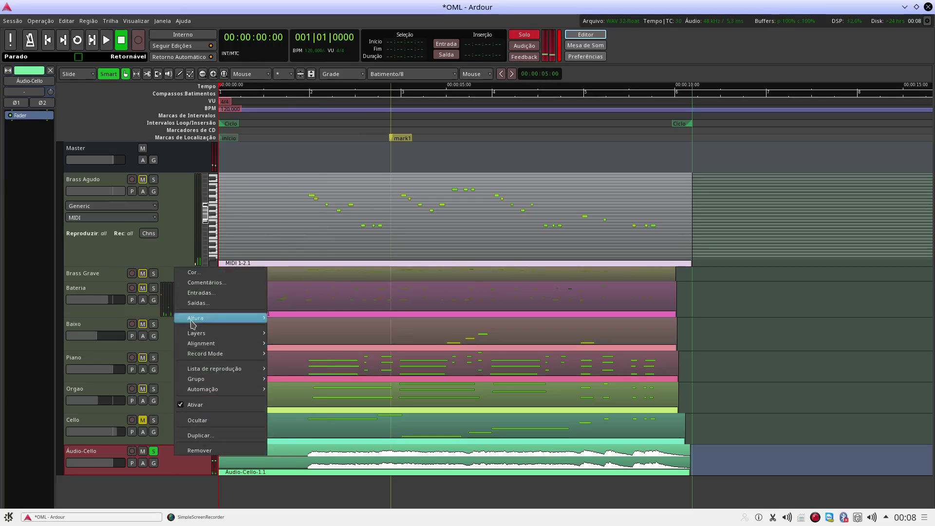
{"action": "left_click", "coordinate": [199, 303]}
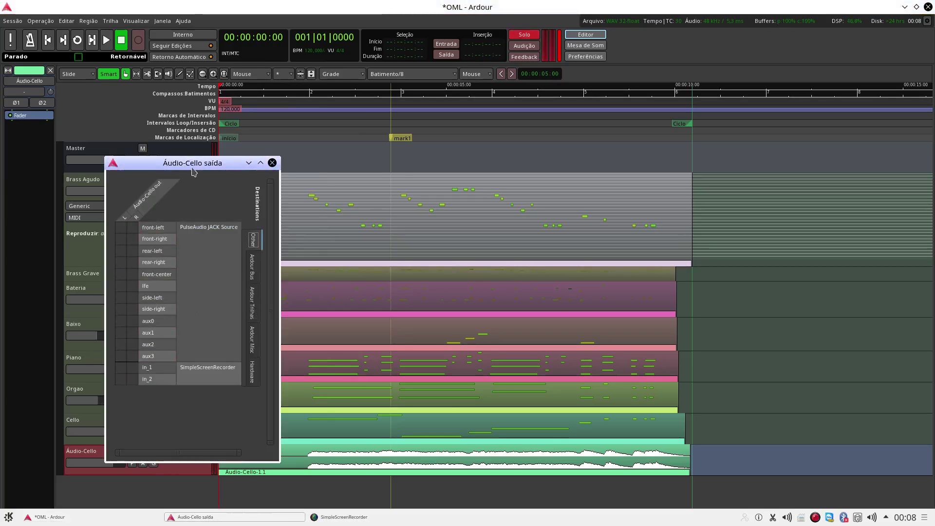
{"action": "left_click_drag", "start_coordinate": [193, 167], "coordinate": [521, 133]}
{"action": "left_click", "coordinate": [581, 337]}
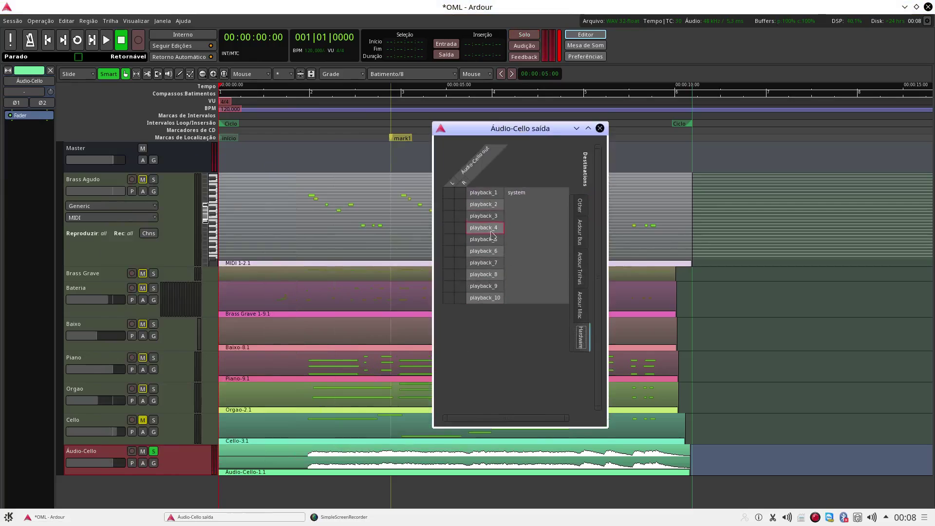
{"action": "left_click", "coordinate": [449, 192]}
{"action": "left_click", "coordinate": [461, 204]}
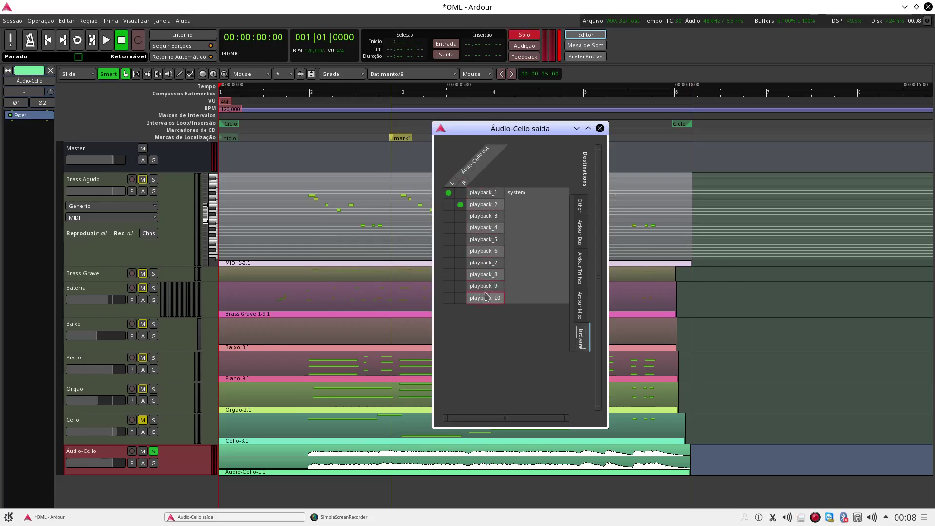
{"action": "left_click", "coordinate": [600, 128]}
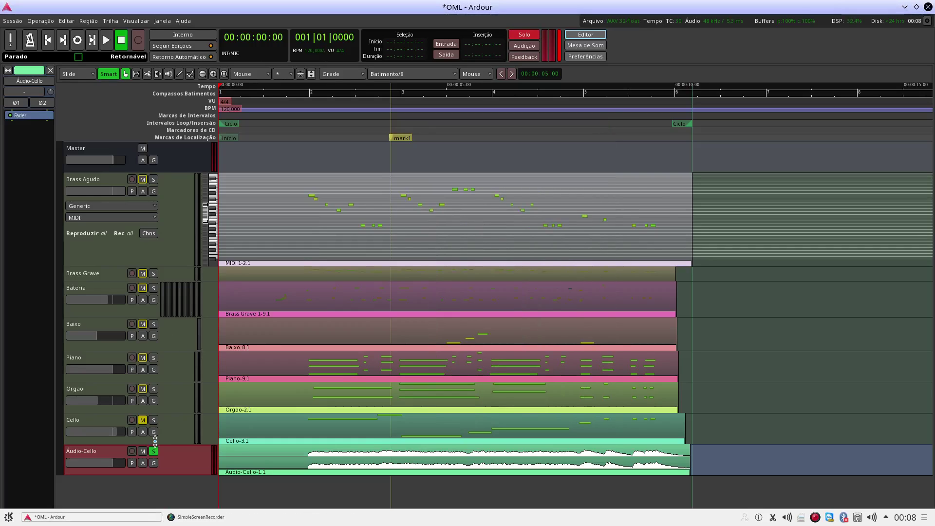
{"action": "key", "text": "space"}
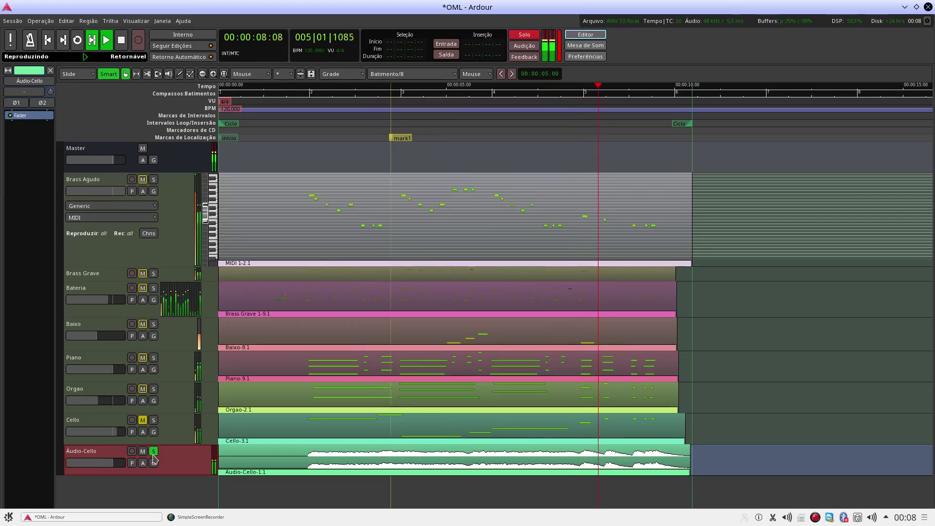
{"action": "key", "text": "space"}
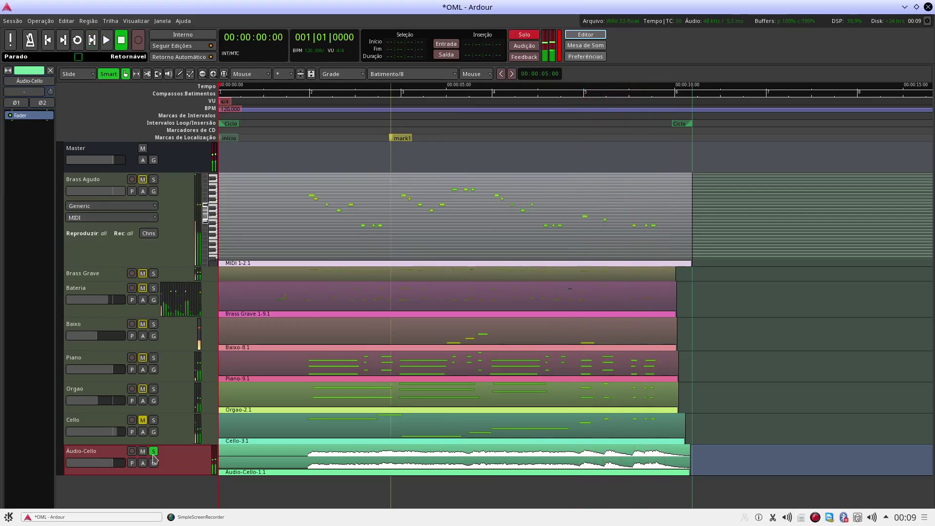
Deactivate the Cello MIDI track and play back the soloed Áudio-Cello recording.
{"action": "left_click", "coordinate": [95, 427]}
{"action": "right_click", "coordinate": [95, 427]}
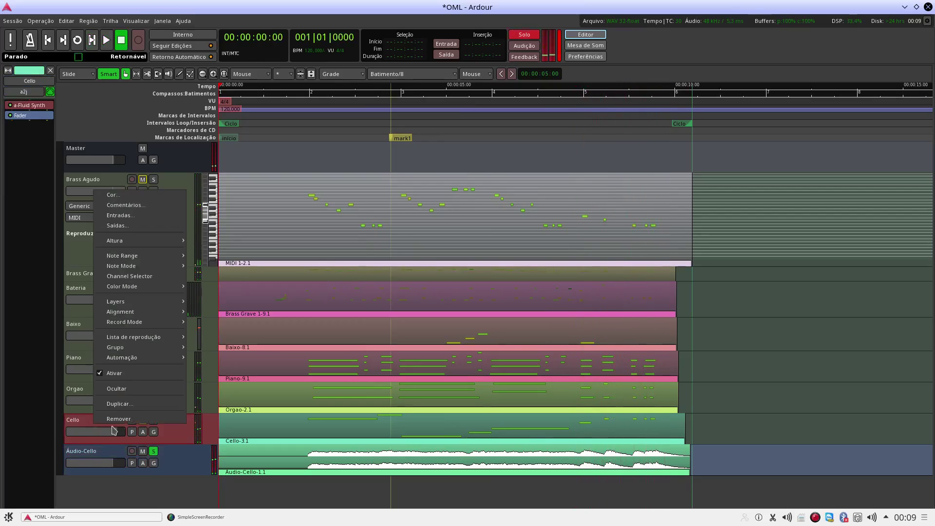
{"action": "left_click", "coordinate": [106, 374]}
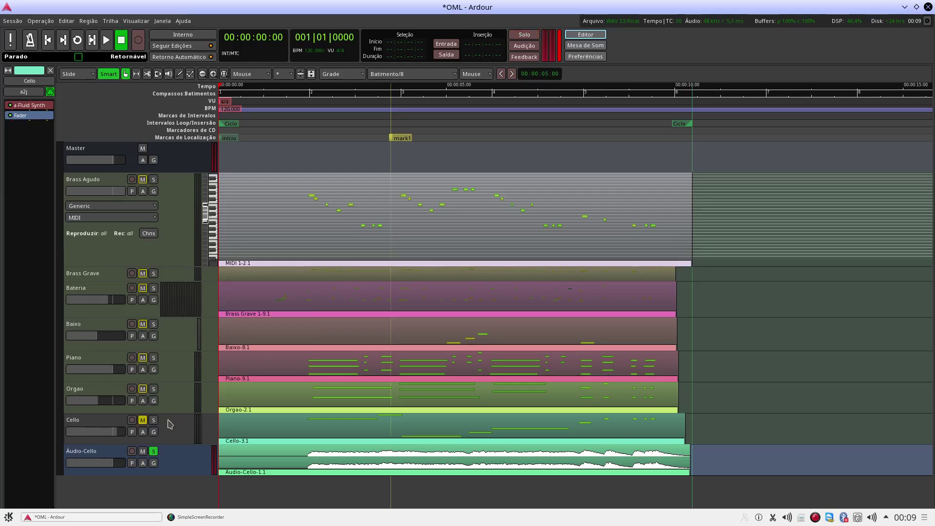
{"action": "key", "text": "space"}
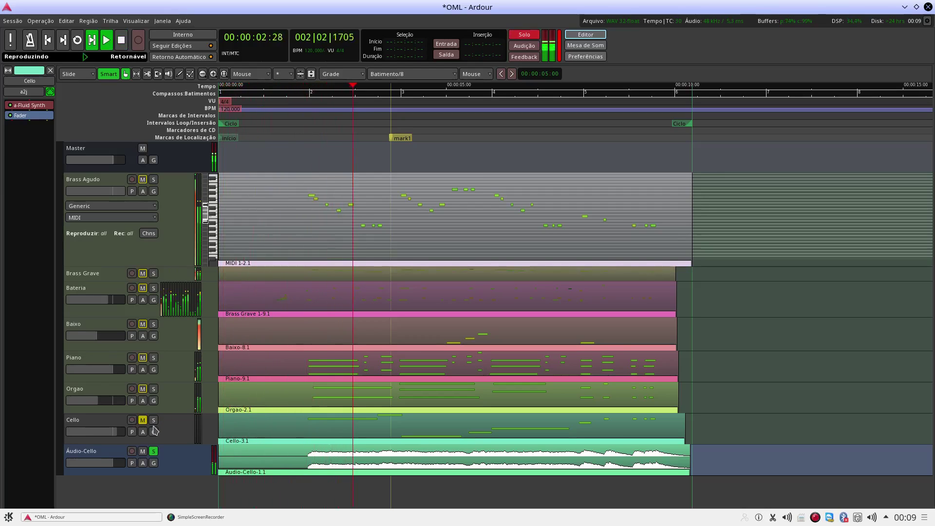
{"action": "key", "text": "space"}
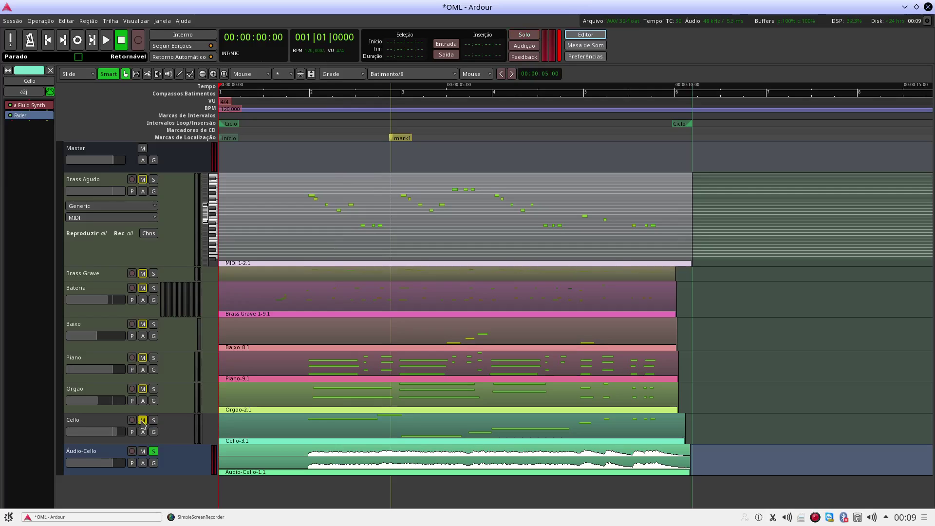
Unsolo the Áudio-Cello track and play back the mix, briefly soloing the Baixo track.
{"action": "left_click", "coordinate": [154, 452]}
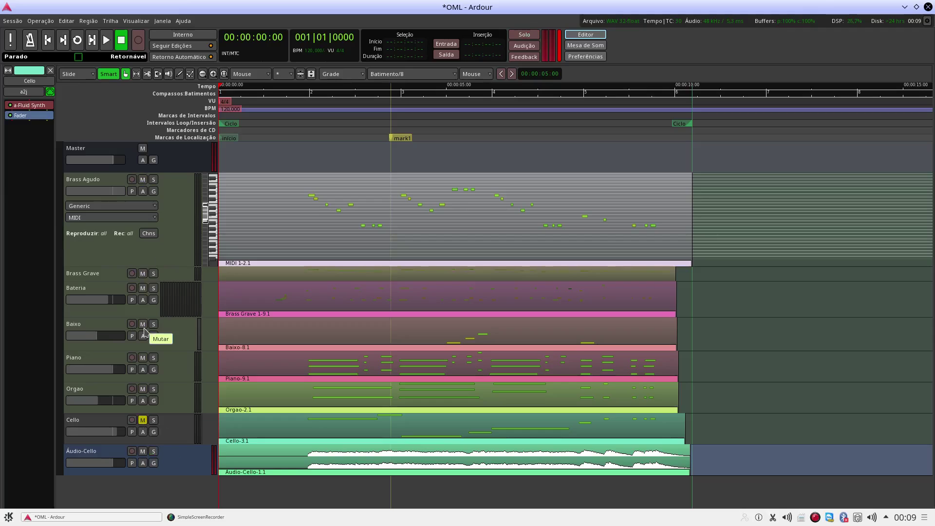
{"action": "key", "text": "space"}
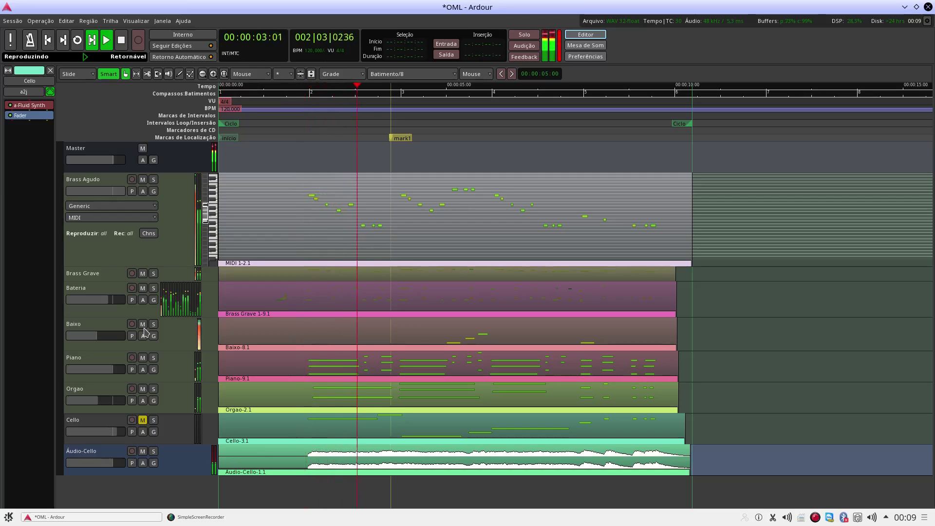
{"action": "left_click", "coordinate": [152, 325]}
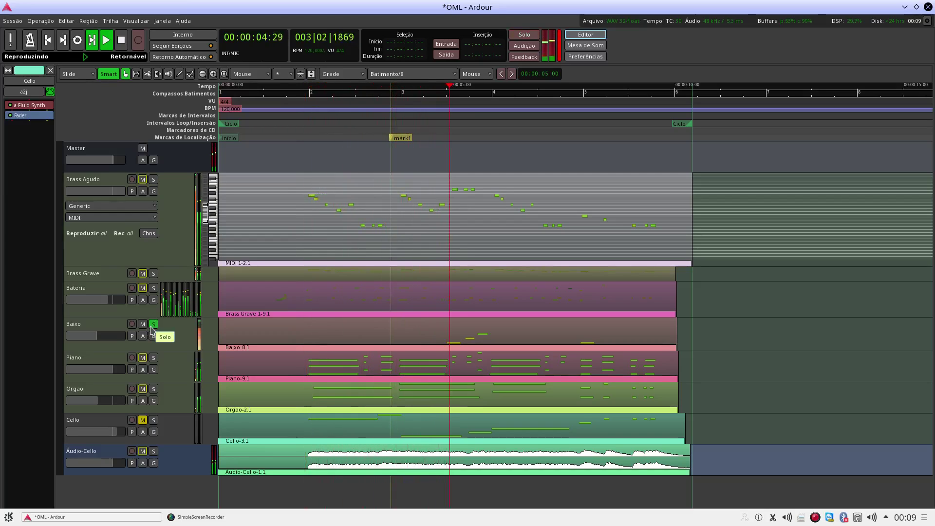
{"action": "key", "text": "space"}
{"action": "left_click", "coordinate": [153, 324]}
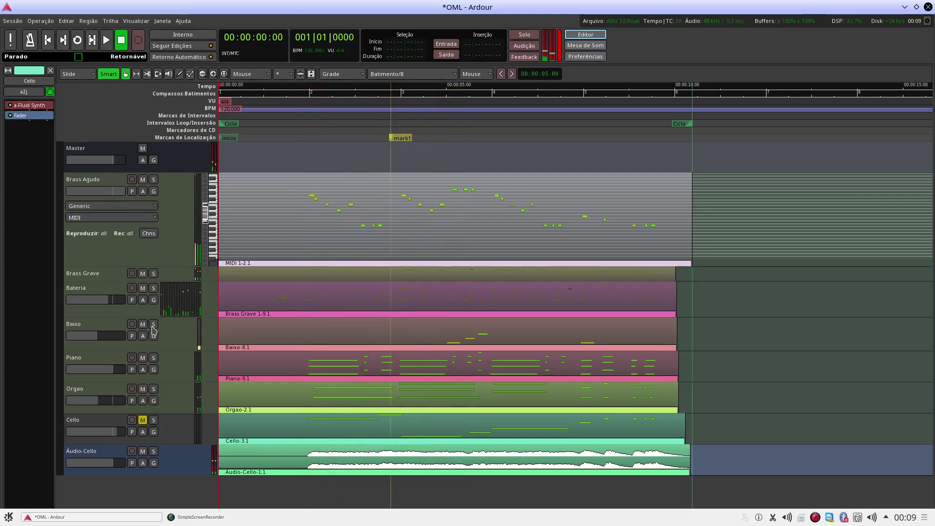
Launch the Konsole terminal and move its window clear of the track headers.
{"action": "key", "text": "super"}
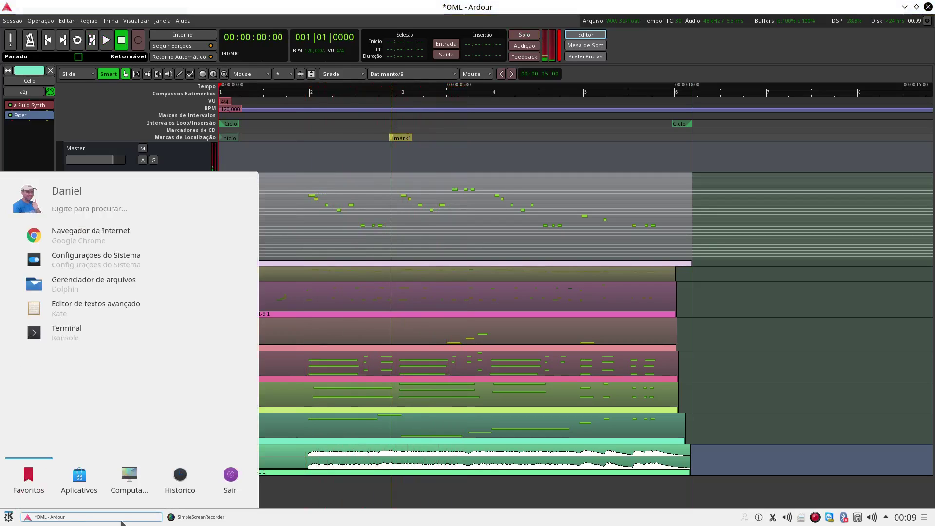
{"action": "key", "text": "Left"}
{"action": "key", "text": "Left"}
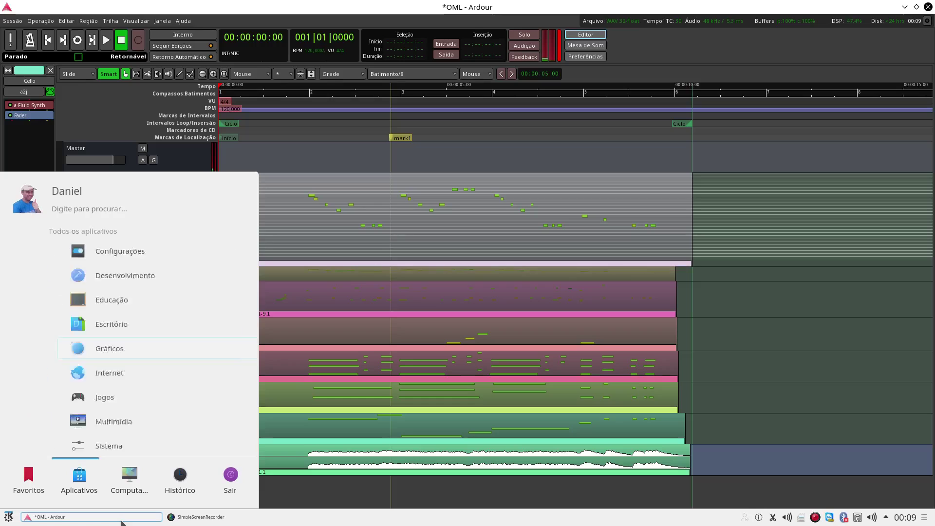
{"action": "key", "text": "Left"}
{"action": "key", "text": "Right"}
{"action": "key", "text": "Down"}
{"action": "key", "text": "Down"}
{"action": "key", "text": "Down"}
{"action": "key", "text": "Down"}
{"action": "key", "text": "Down"}
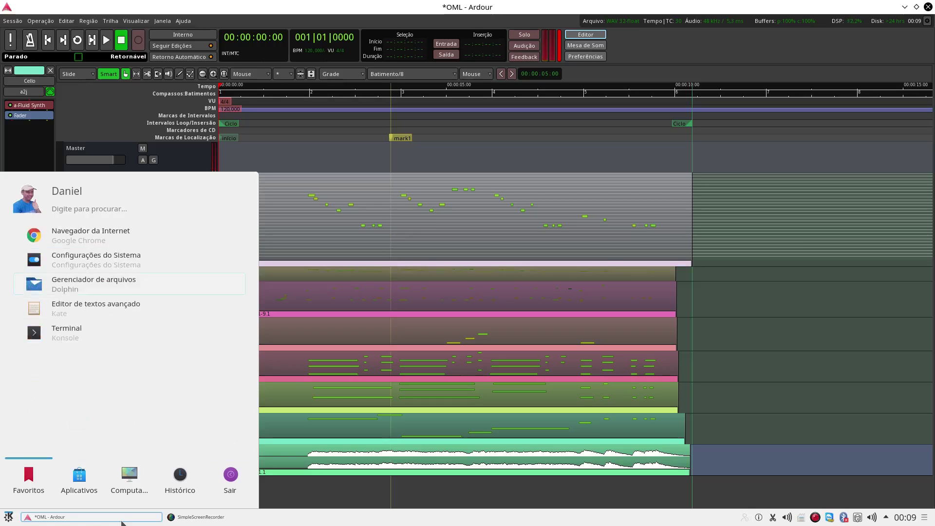
{"action": "key", "text": "Return"}
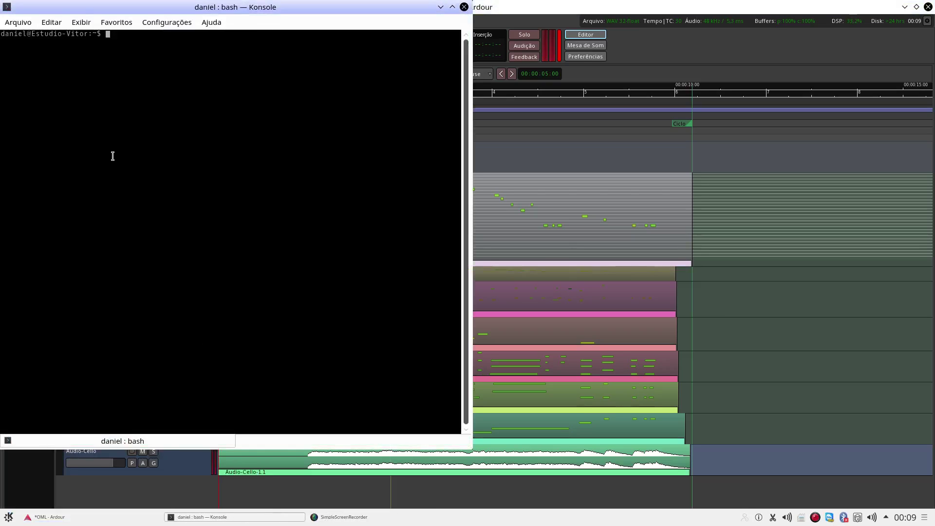
{"action": "left_click_drag", "start_coordinate": [120, 11], "coordinate": [533, 70]}
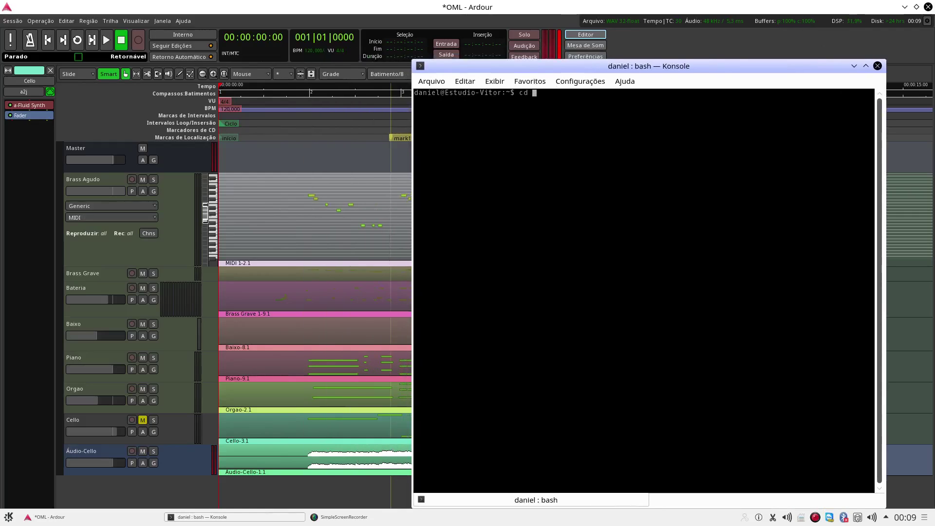
Change to the Documents/vst folder in the terminal and list its contents.
{"action": "type", "text": "cd Doc"}
{"action": "key", "text": "Tab"}
{"action": "key", "text": "Return"}
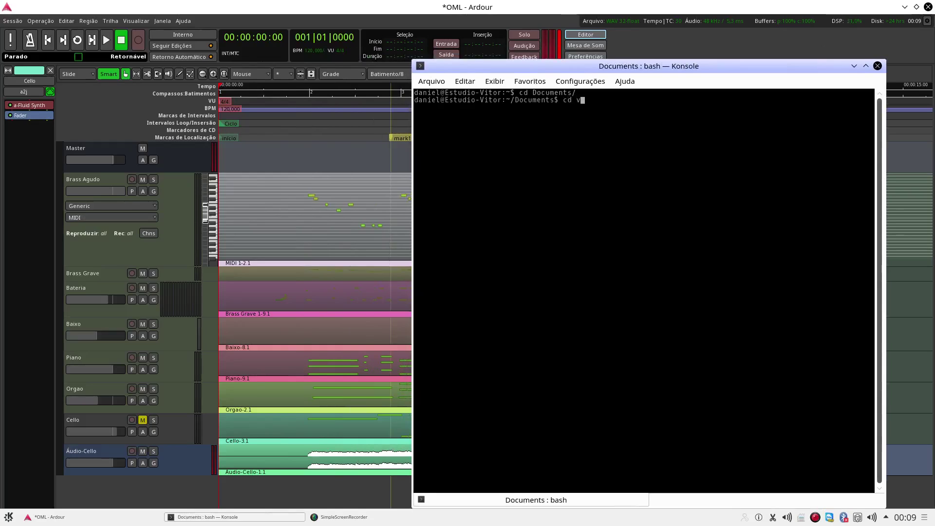
{"action": "type", "text": "cd vst"}
{"action": "key", "text": "Return"}
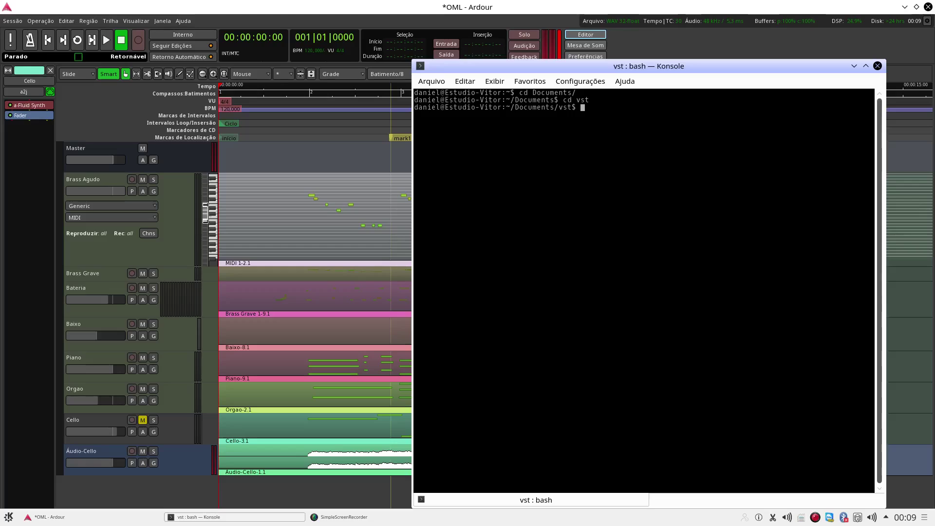
{"action": "type", "text": "ls"}
{"action": "key", "text": "Return"}
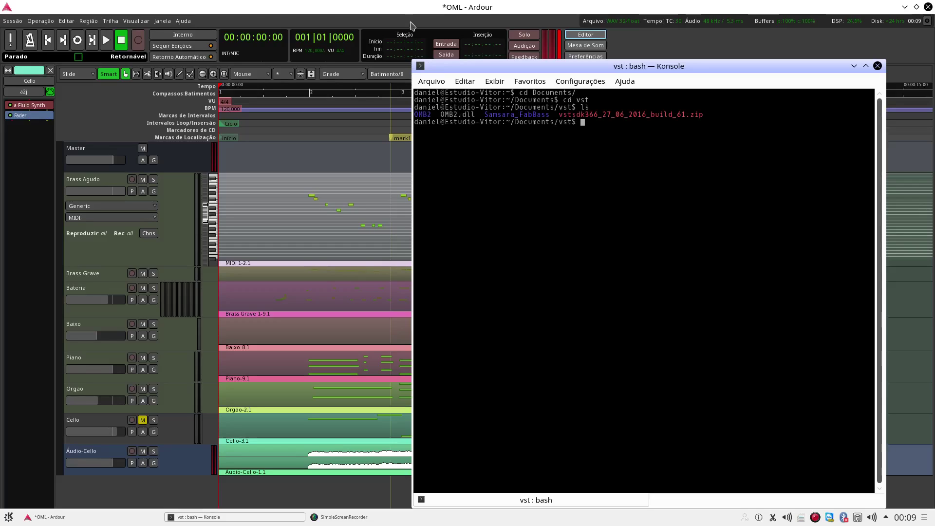
Launch the OMB2.dll bass plugin with vsthost, and minimise the terminal and plugin windows.
{"action": "type", "text": "ls"}
{"action": "key", "text": "BackSpace"}
{"action": "key", "text": "BackSpace"}
{"action": "type", "text": "vsthost OMB2.dll"}
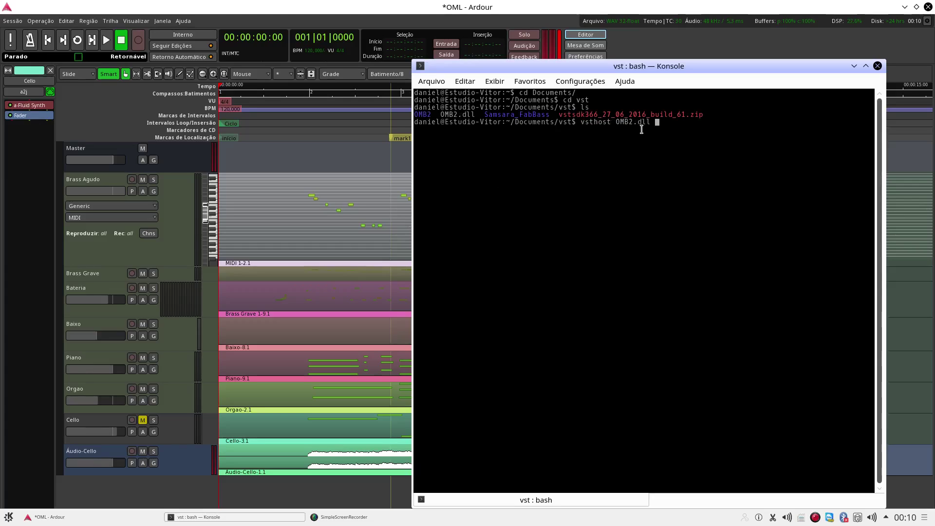
{"action": "key", "text": "Return"}
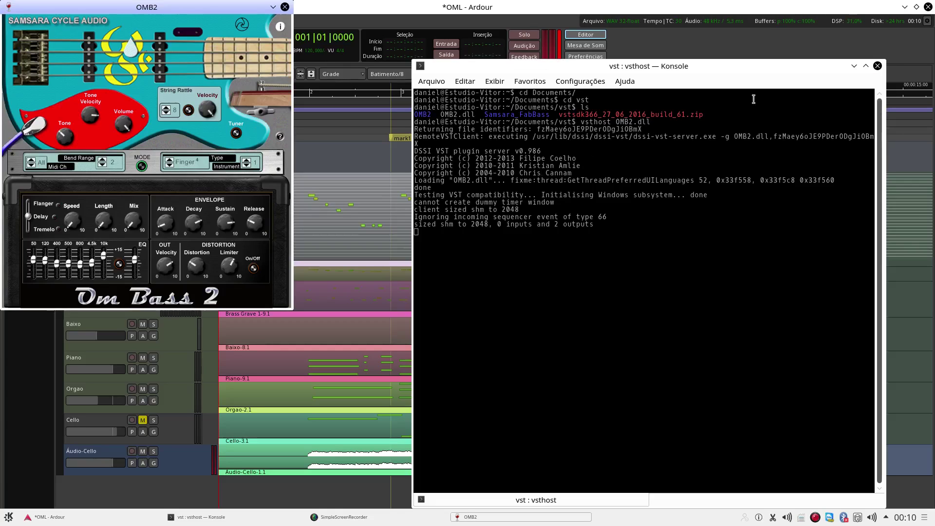
{"action": "left_click", "coordinate": [853, 66]}
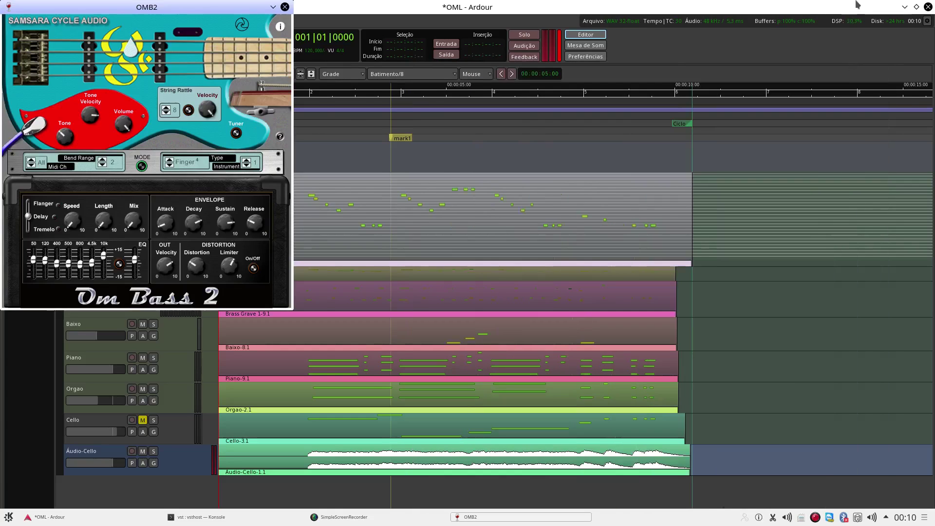
{"action": "left_click", "coordinate": [273, 7]}
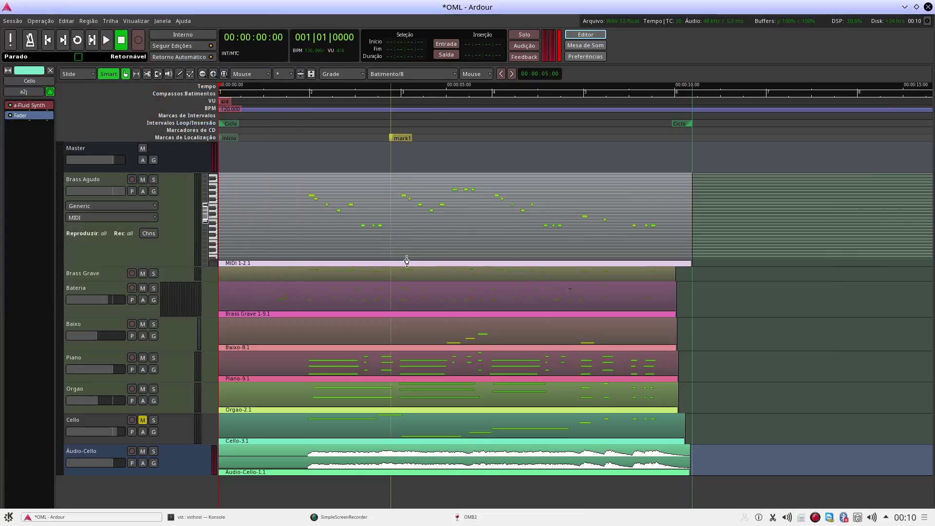
Solo the Baixo track in Ardour and play back its opening bars.
{"action": "left_click", "coordinate": [154, 325]}
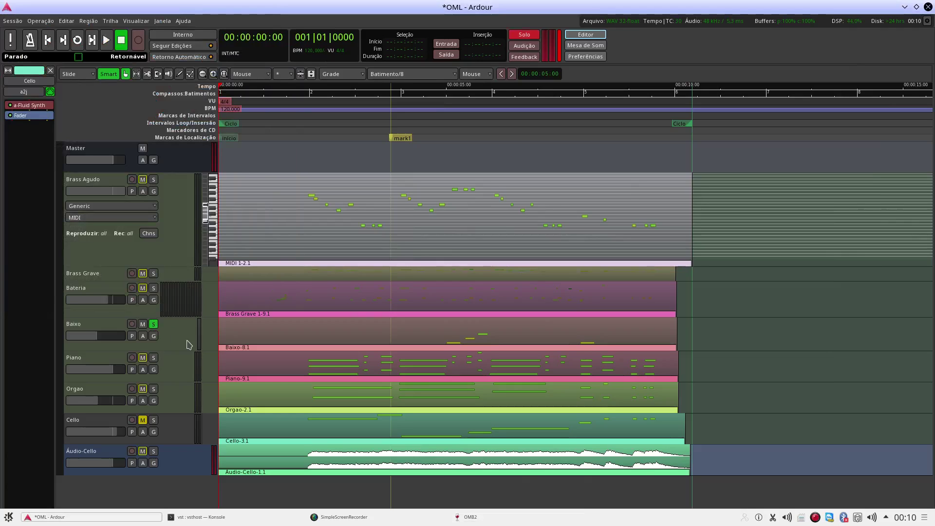
{"action": "key", "text": "space"}
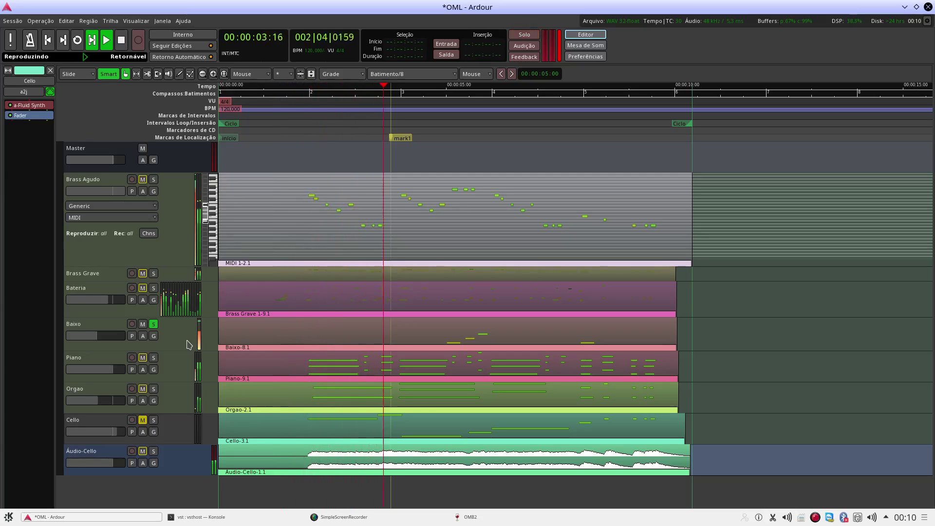
{"action": "key", "text": "space"}
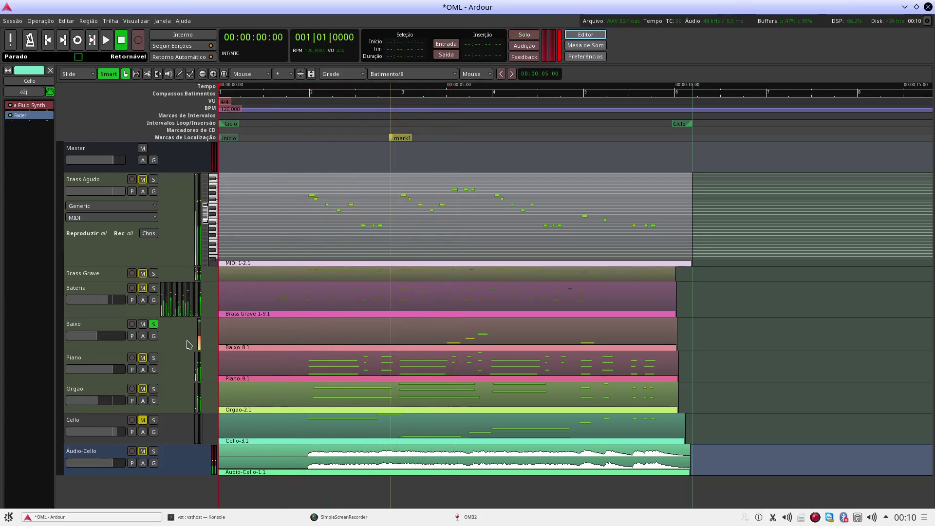
Connect the Baixo track's MIDI output 1 to the OMB2 VST input and play back the soloed track.
{"action": "right_click", "coordinate": [186, 340]}
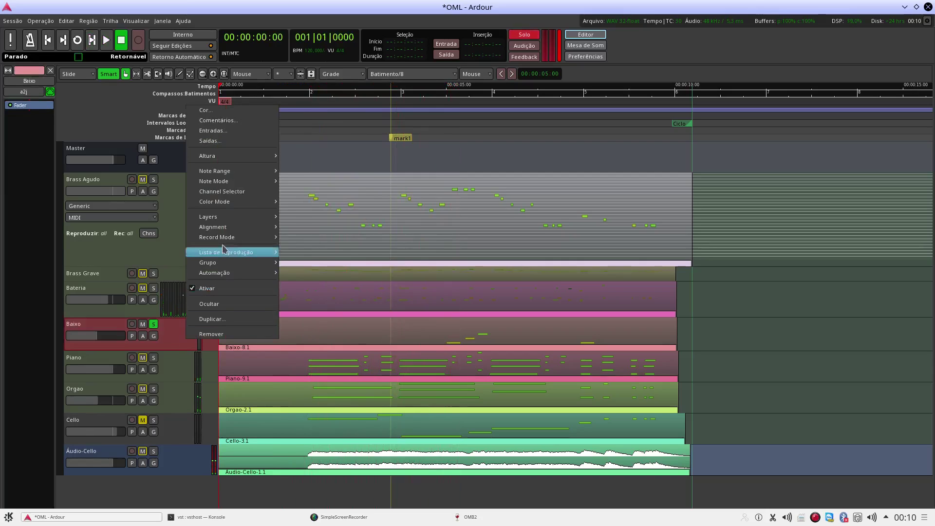
{"action": "left_click", "coordinate": [238, 141]}
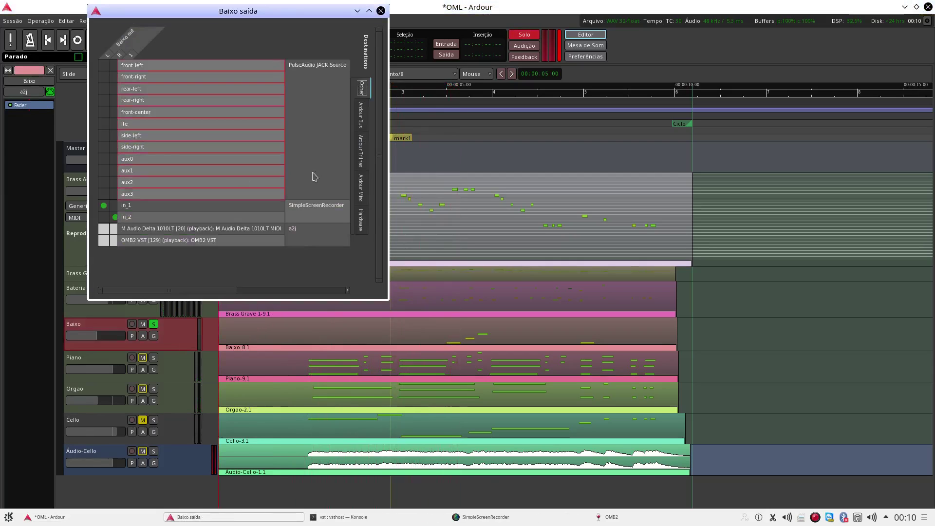
{"action": "left_click_drag", "start_coordinate": [247, 22], "coordinate": [560, 64]}
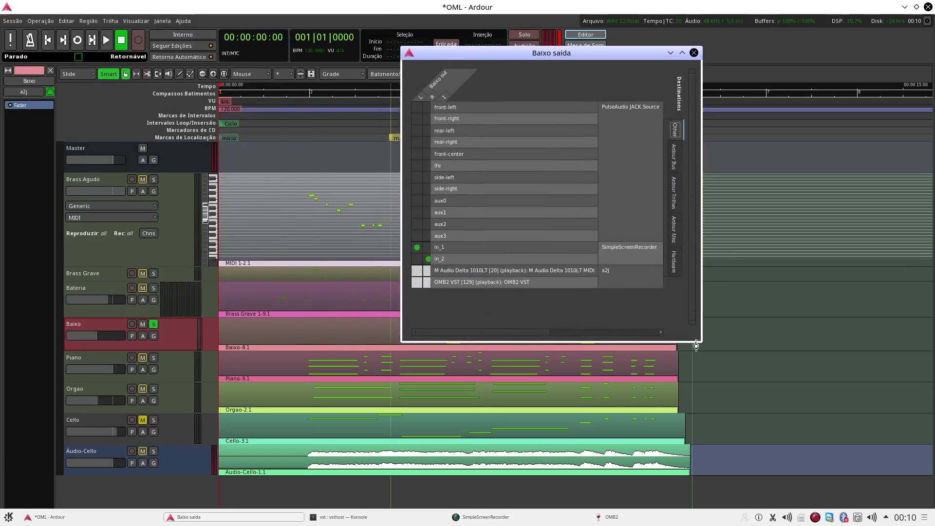
{"action": "left_click_drag", "start_coordinate": [697, 341], "coordinate": [822, 360]}
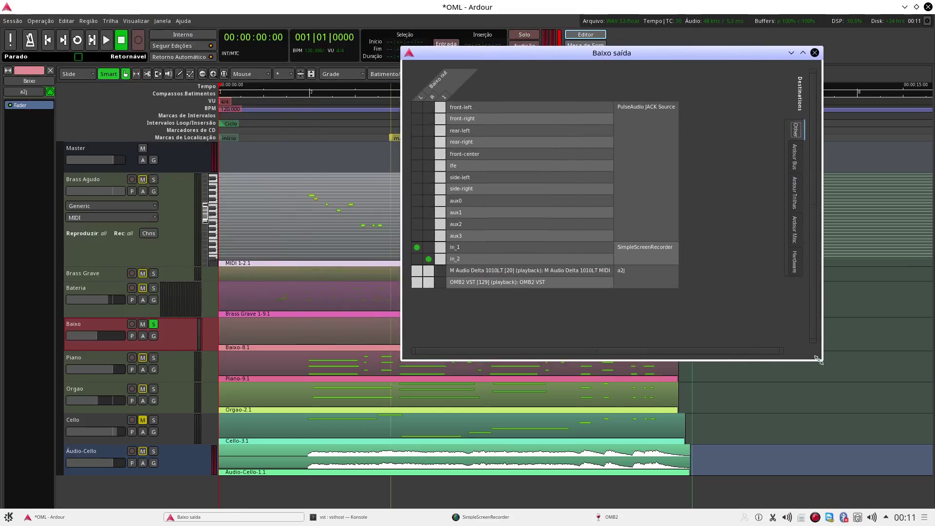
{"action": "left_click", "coordinate": [441, 285]}
{"action": "key", "text": "space"}
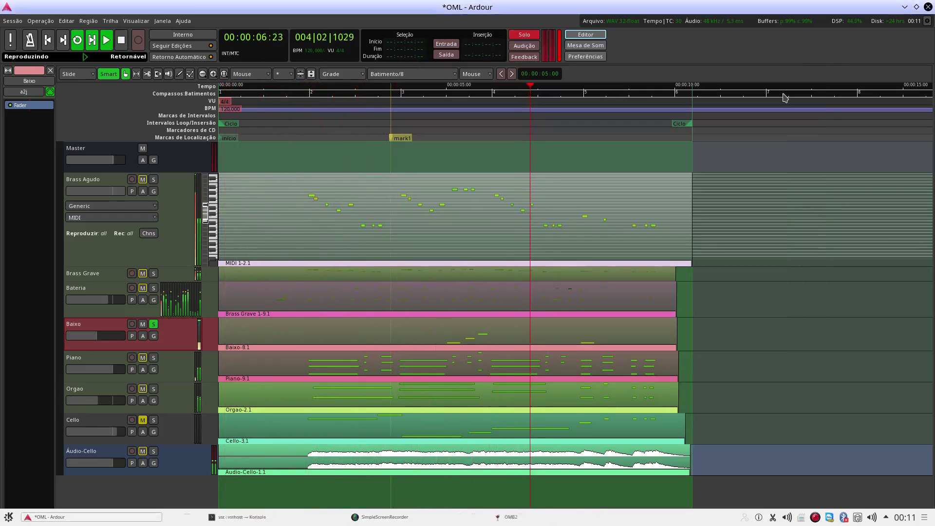
Stop playback, take the Baixo track out of solo, and play back the full mix from the start.
{"action": "left_click", "coordinate": [815, 53]}
{"action": "key", "text": "space"}
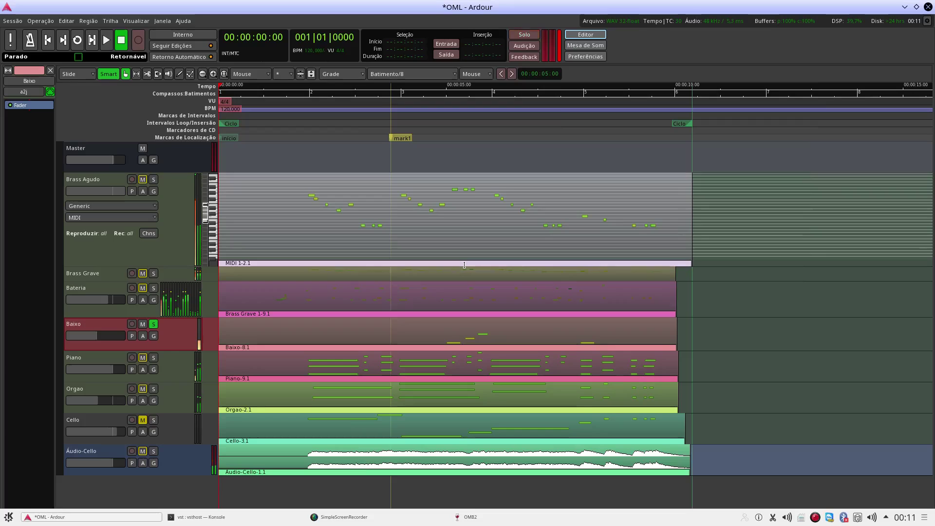
{"action": "left_click", "coordinate": [151, 328]}
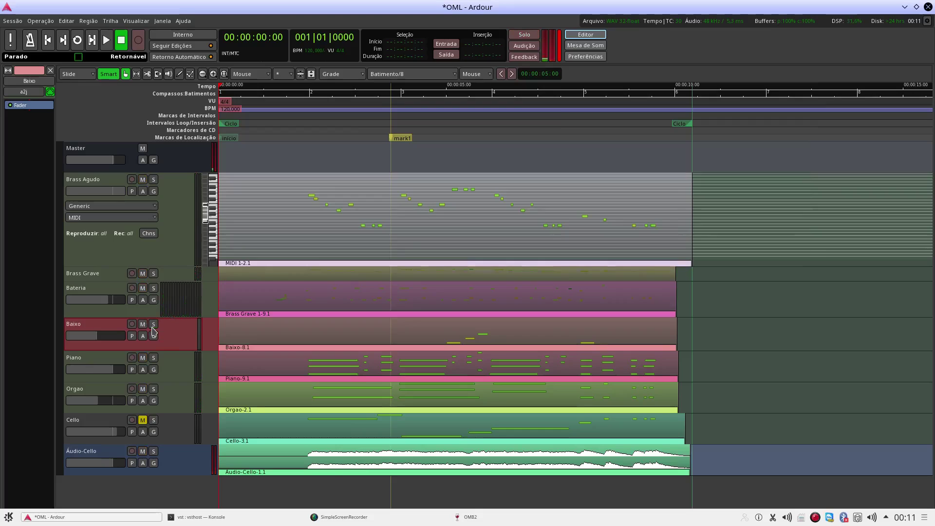
{"action": "key", "text": "space"}
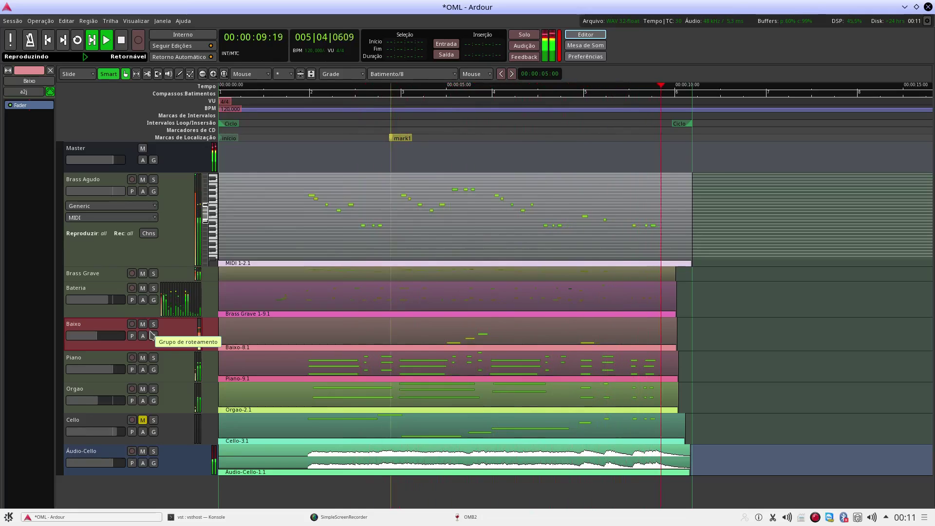
{"action": "key", "text": "space"}
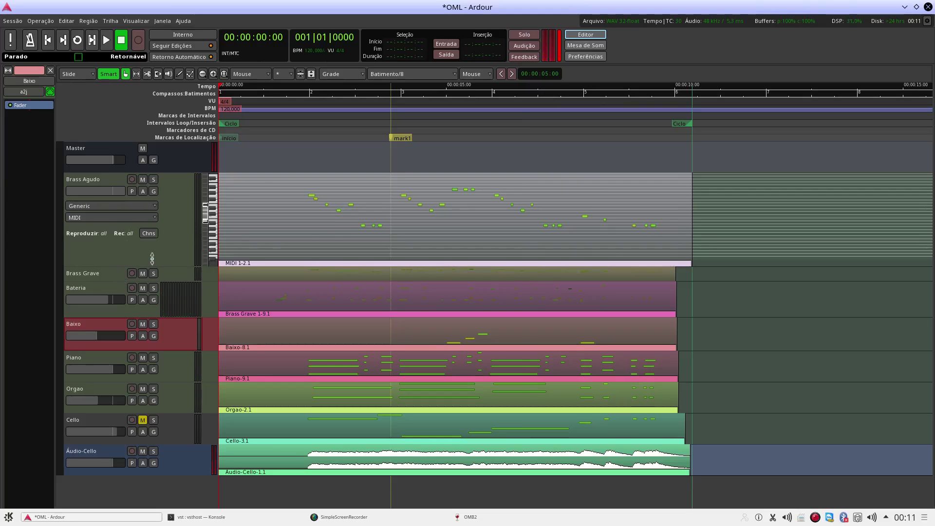
Add one stereo audio track named aaaaaaa, inserted after the selected Brass Agudo track (Depois da Seleção).
{"action": "left_click", "coordinate": [129, 250]}
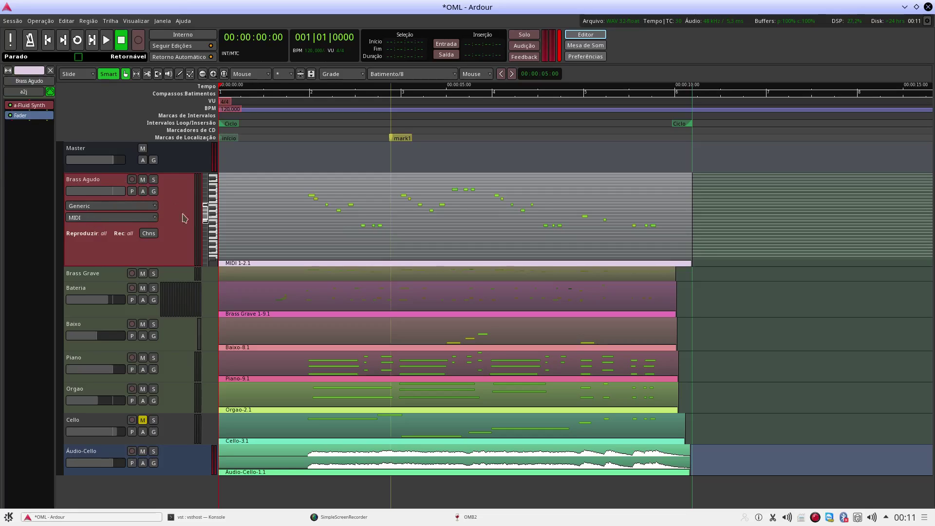
{"action": "right_click", "coordinate": [177, 261]}
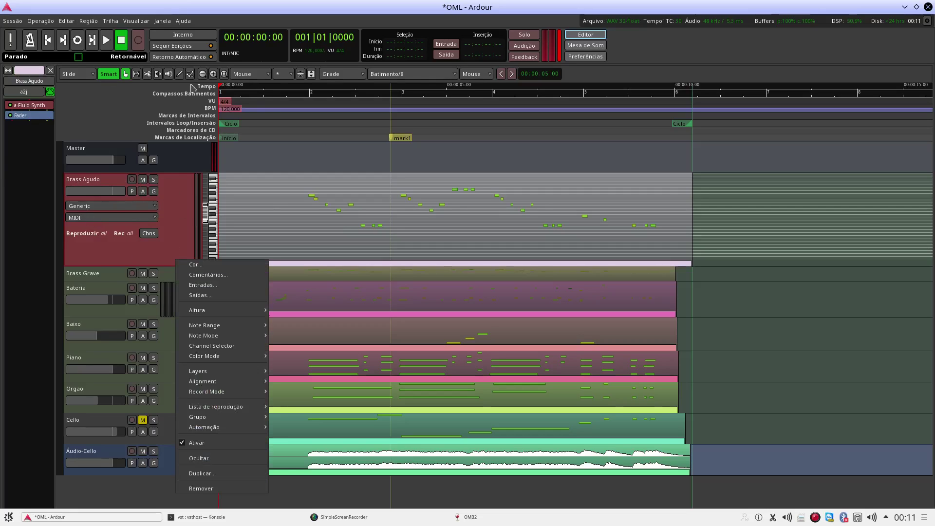
{"action": "left_click", "coordinate": [111, 20]}
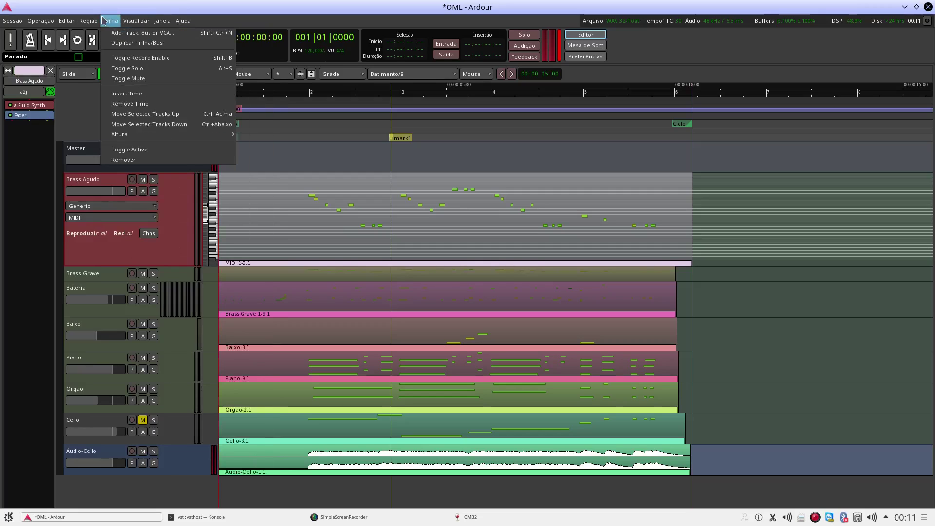
{"action": "left_click", "coordinate": [113, 32]}
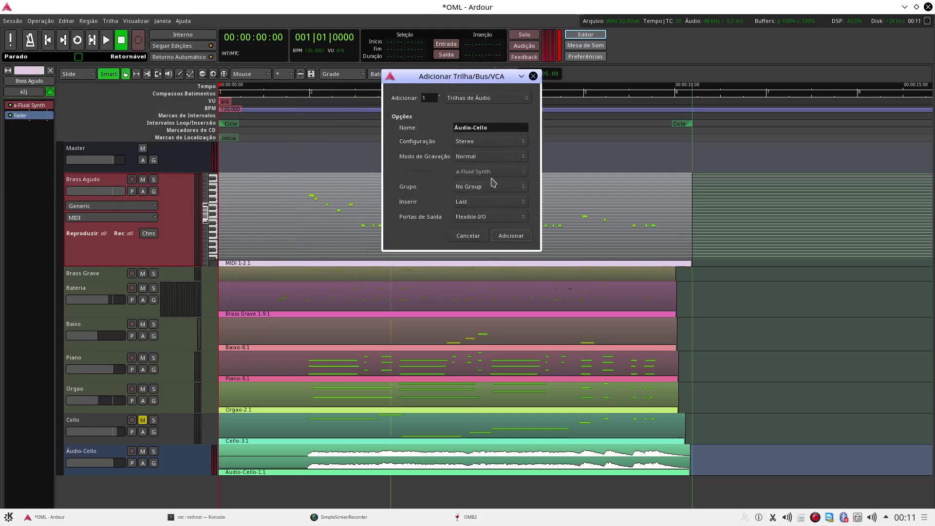
{"action": "left_click", "coordinate": [511, 204]}
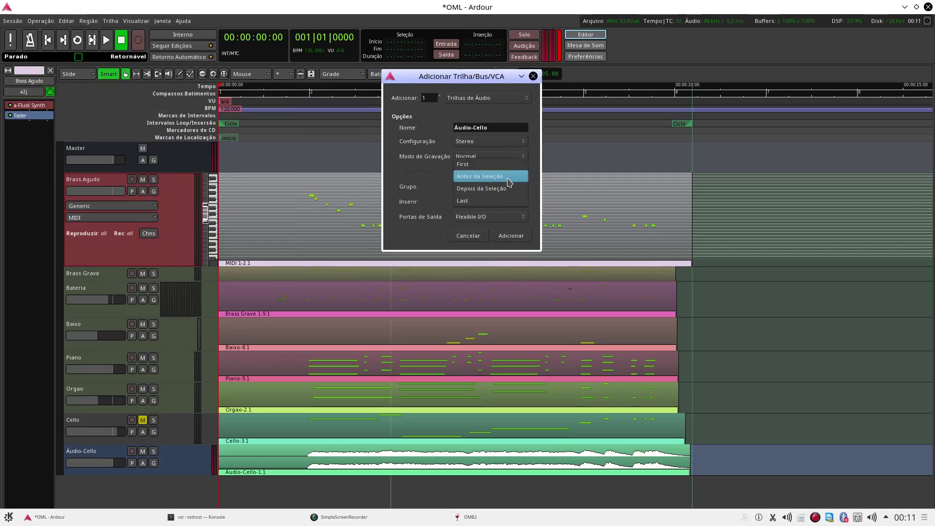
{"action": "left_click", "coordinate": [507, 190]}
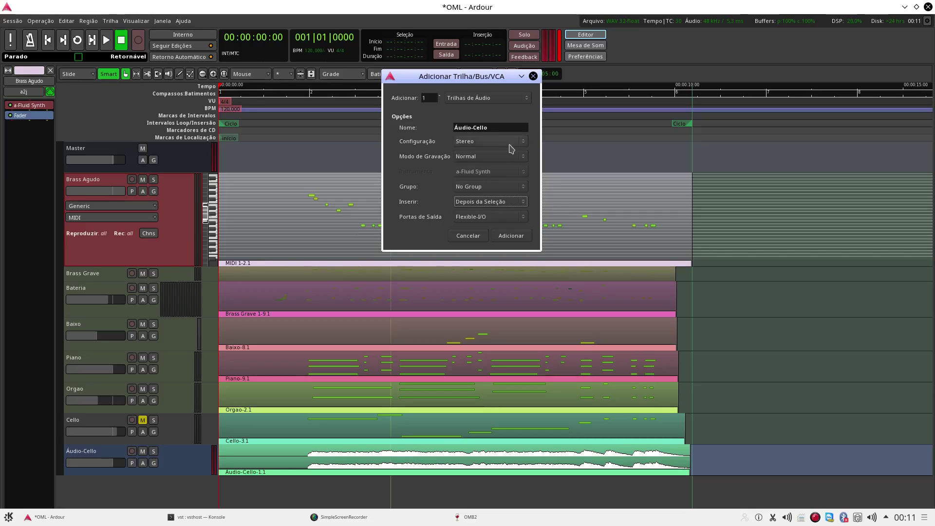
{"action": "left_click_drag", "start_coordinate": [504, 125], "coordinate": [412, 119]}
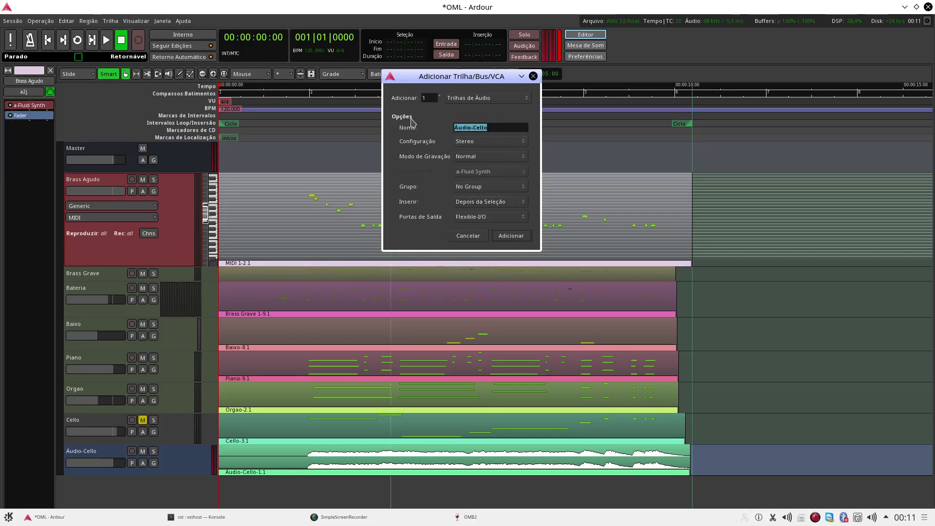
{"action": "type", "text": "aaaaaaa"}
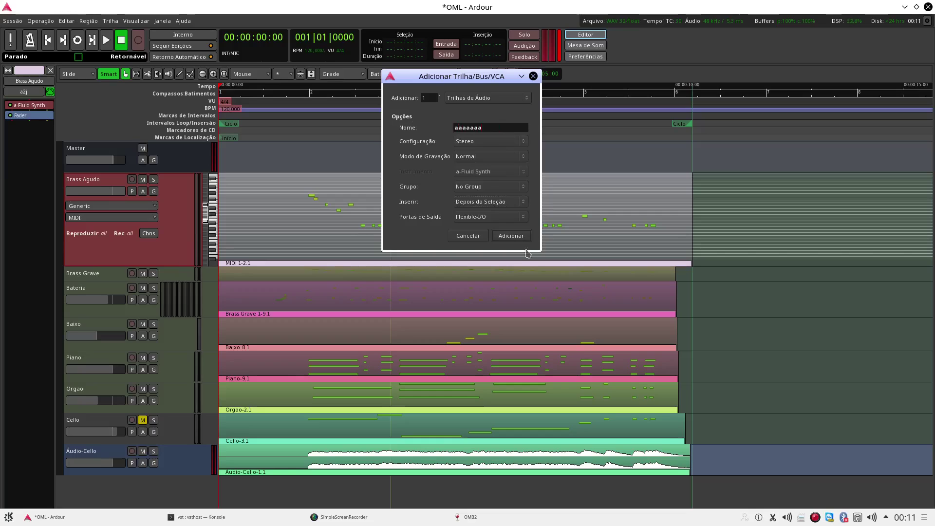
{"action": "left_click", "coordinate": [510, 236]}
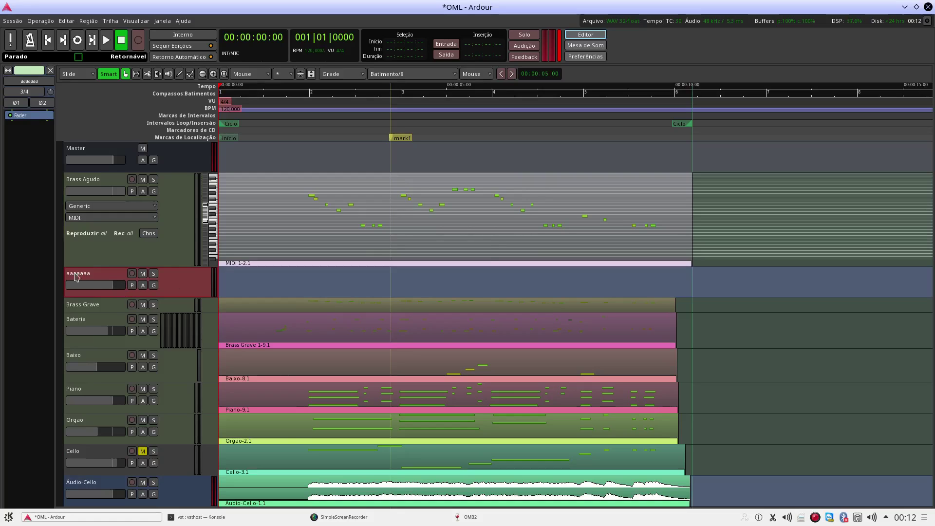
Remove the aaaaaaa audio track from the session and confirm the deletion.
{"action": "right_click", "coordinate": [182, 282]}
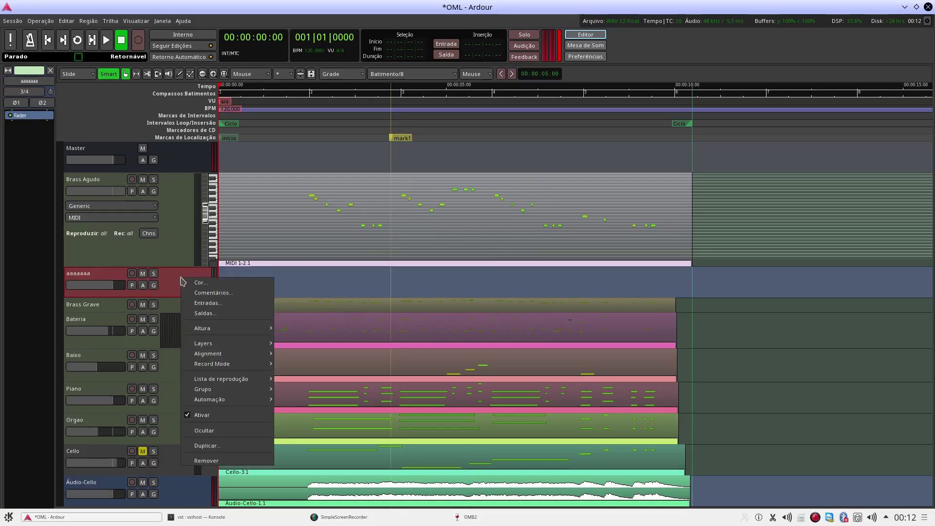
{"action": "left_click", "coordinate": [229, 459]}
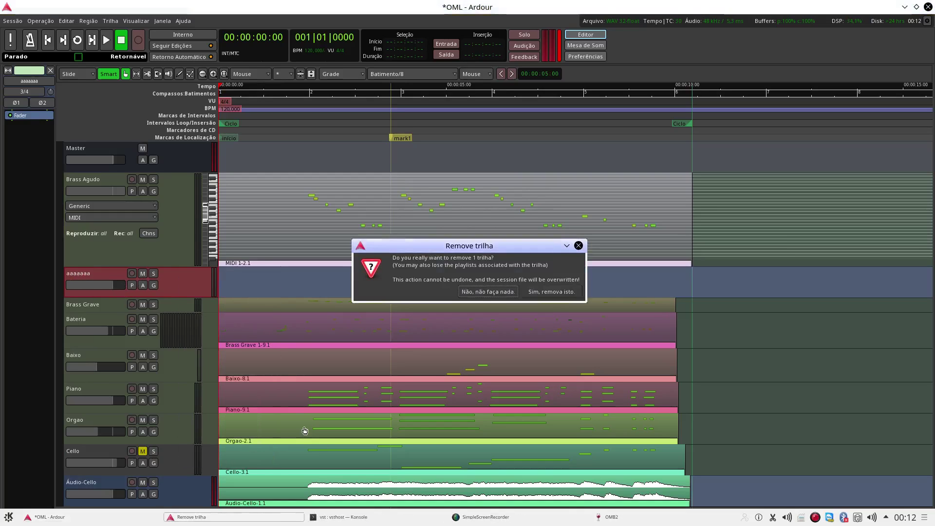
{"action": "left_click", "coordinate": [546, 292]}
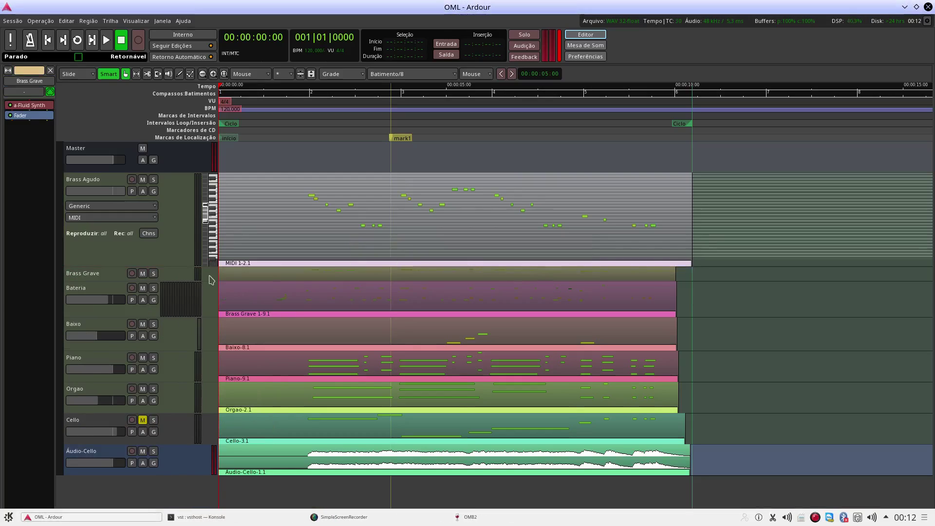
Play back the session loop, soloing the Brass Agudo and Brass Grave tracks in turn.
{"action": "key", "text": "space"}
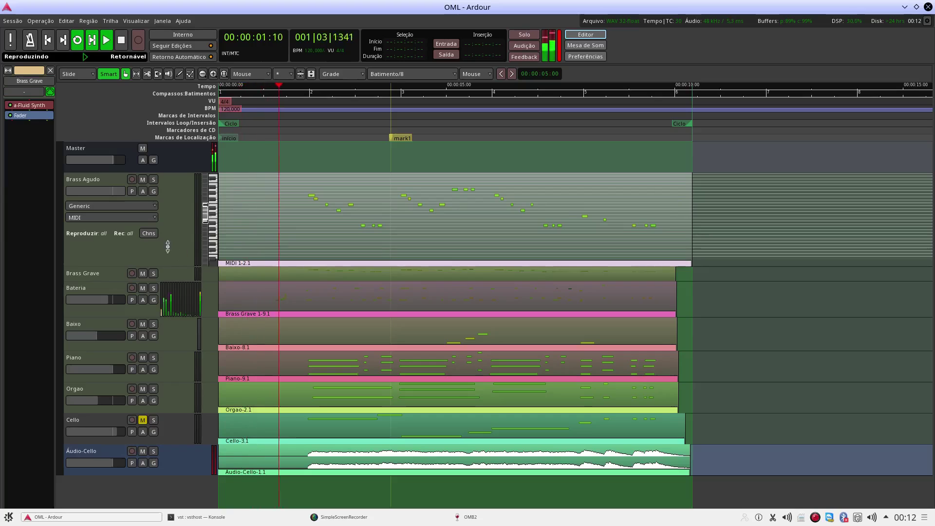
{"action": "left_click", "coordinate": [153, 179]}
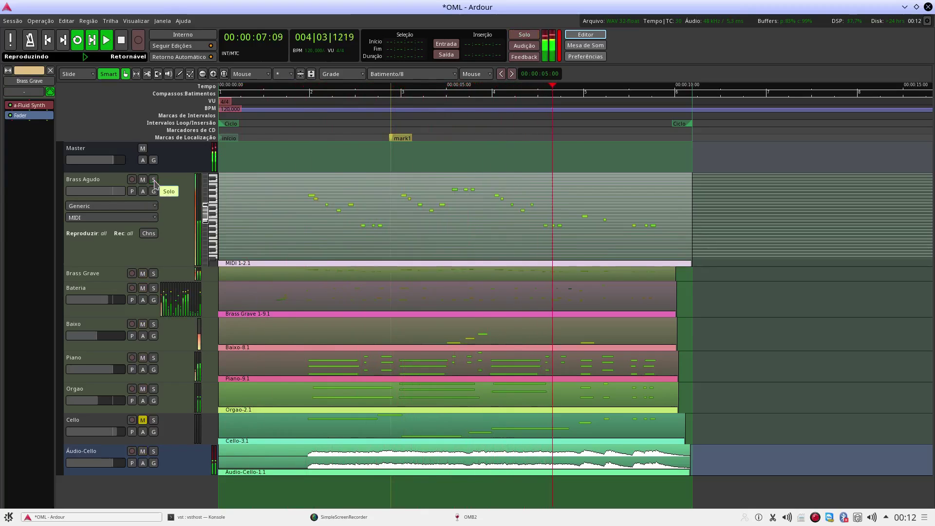
{"action": "left_click", "coordinate": [153, 180]}
{"action": "left_click", "coordinate": [153, 273]}
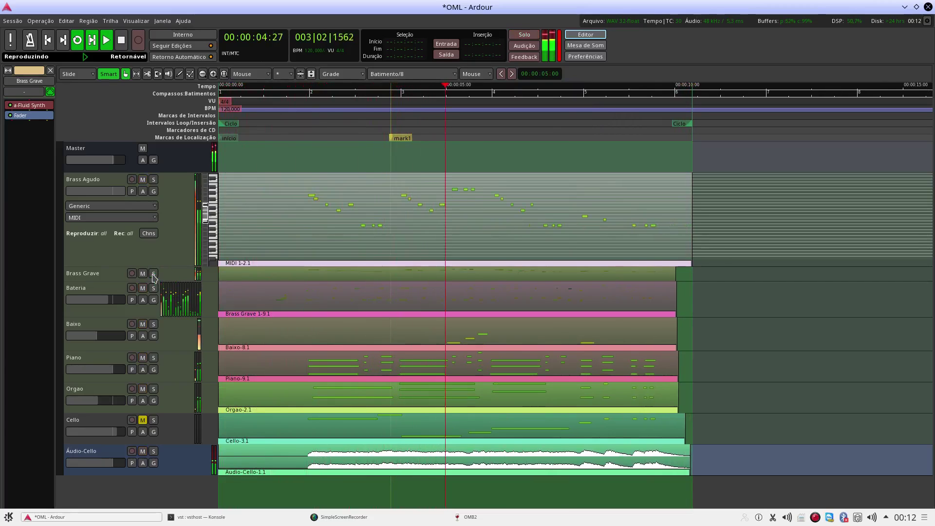
{"action": "key", "text": "space"}
Play back the Bateria track in solo, and briefly switch the Baixo track's solo on and off.
{"action": "left_click", "coordinate": [153, 288]}
{"action": "key", "text": "space"}
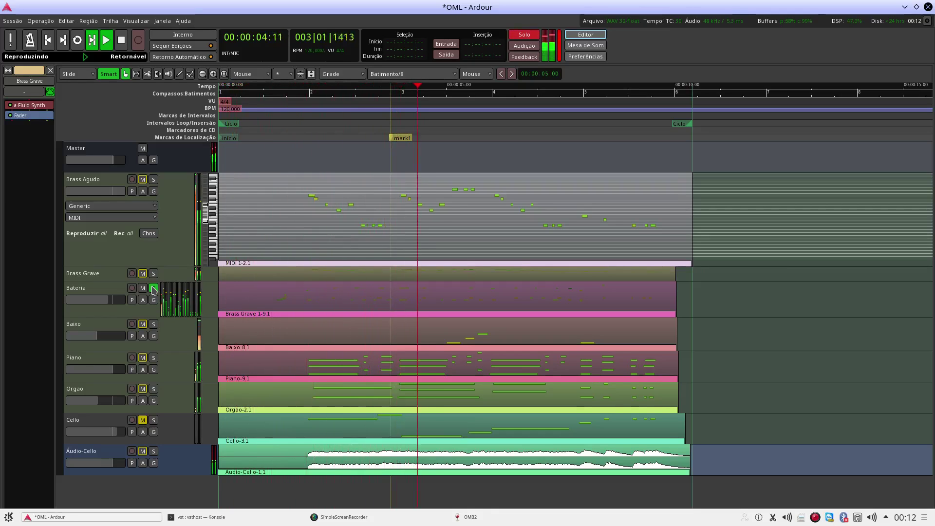
{"action": "key", "text": "space"}
{"action": "left_click", "coordinate": [152, 324]}
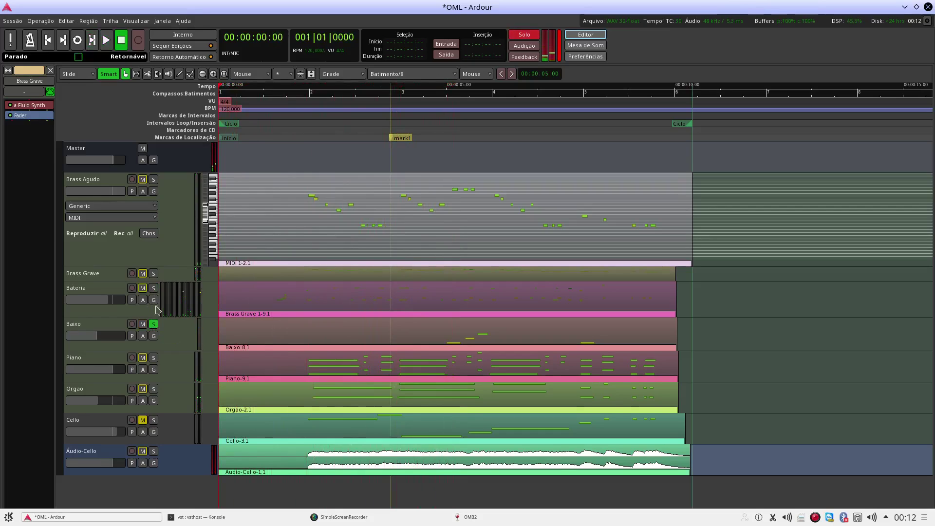
{"action": "left_click", "coordinate": [154, 325]}
Solo the Piano track, play it back from the start, and release its solo.
{"action": "left_click", "coordinate": [153, 358]}
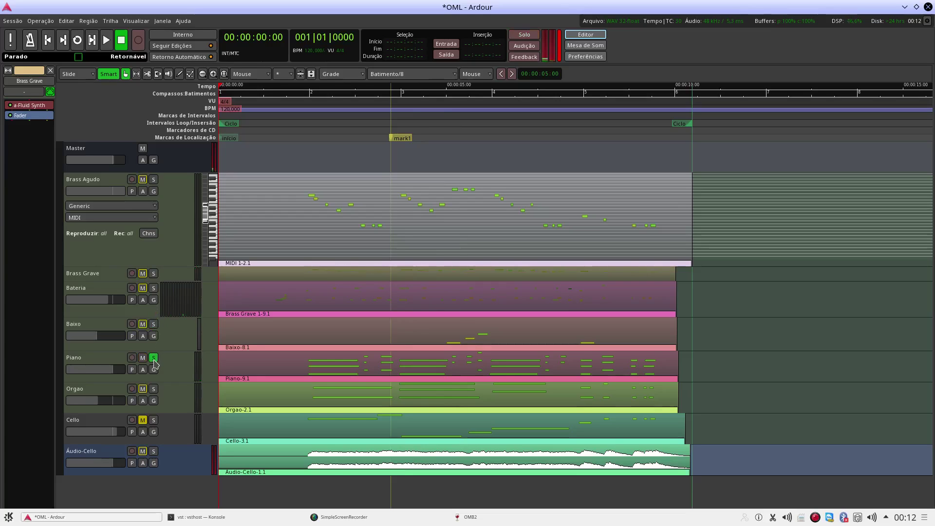
{"action": "key", "text": "space"}
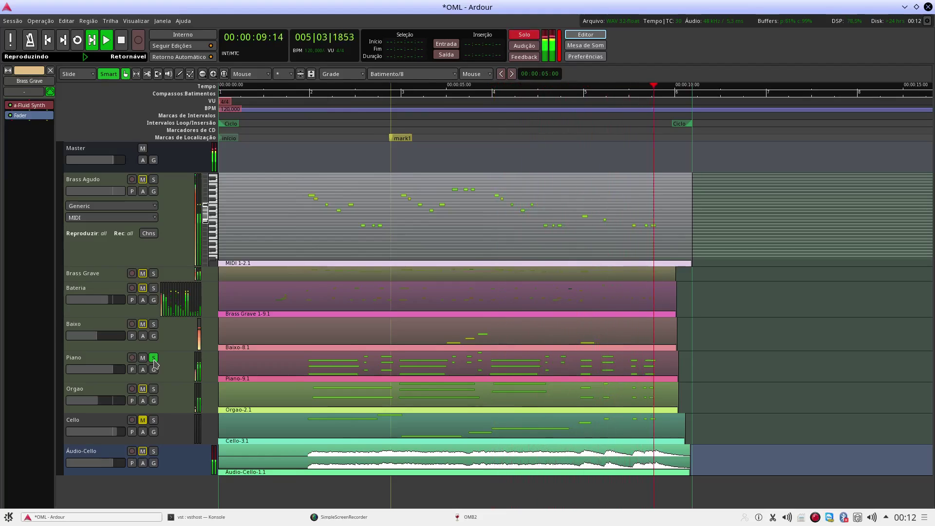
{"action": "key", "text": "space"}
{"action": "left_click", "coordinate": [154, 359]}
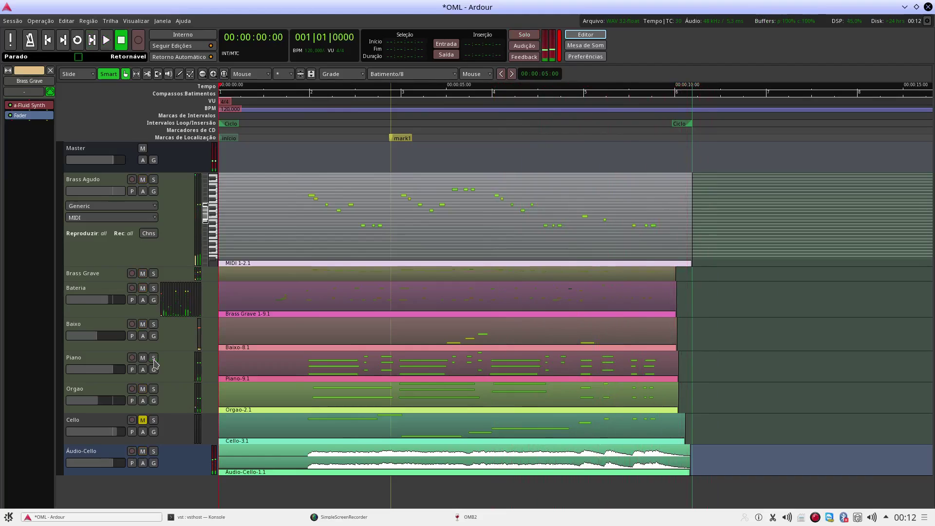
Solo the Orgao track, play it back from the start, and release its solo.
{"action": "left_click", "coordinate": [154, 391]}
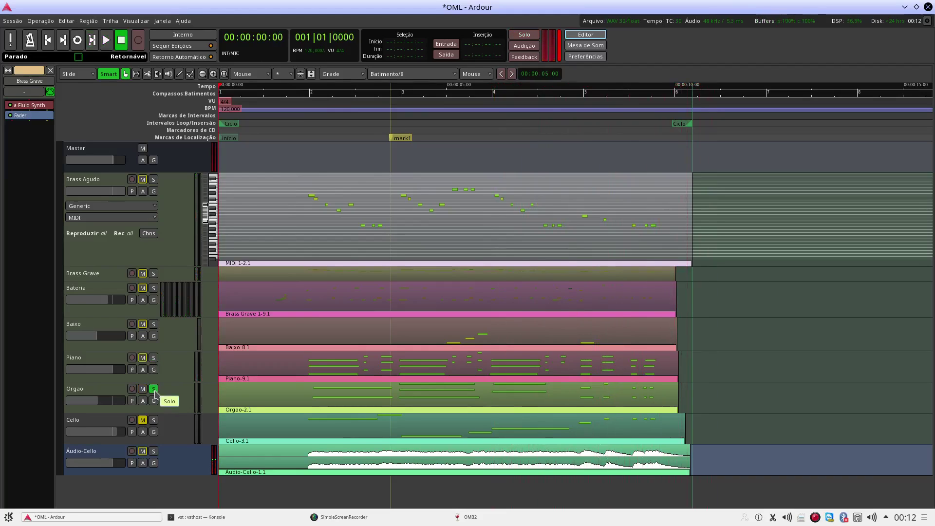
{"action": "key", "text": "space"}
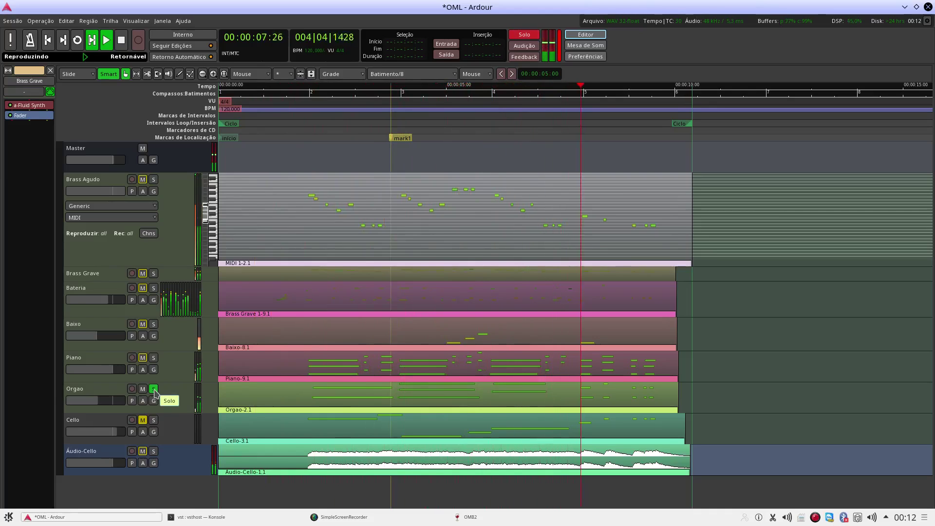
{"action": "key", "text": "space"}
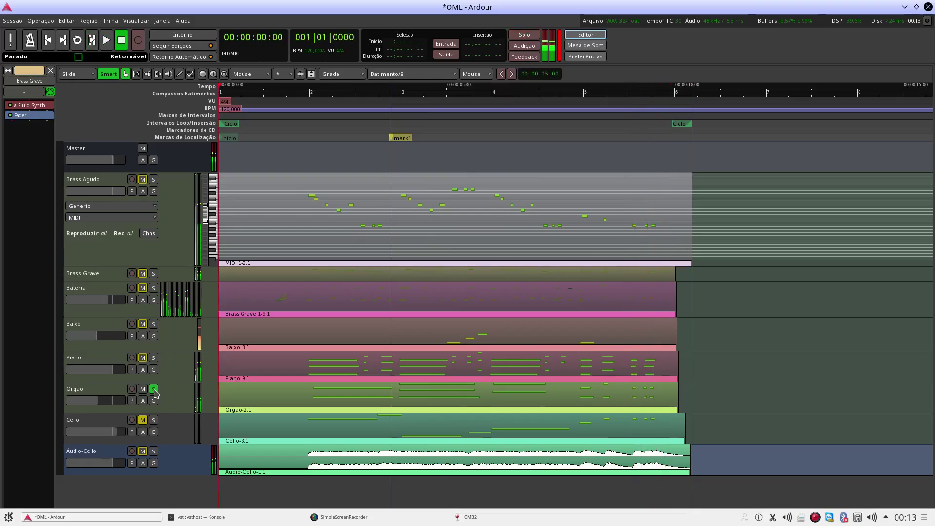
{"action": "left_click", "coordinate": [154, 390]}
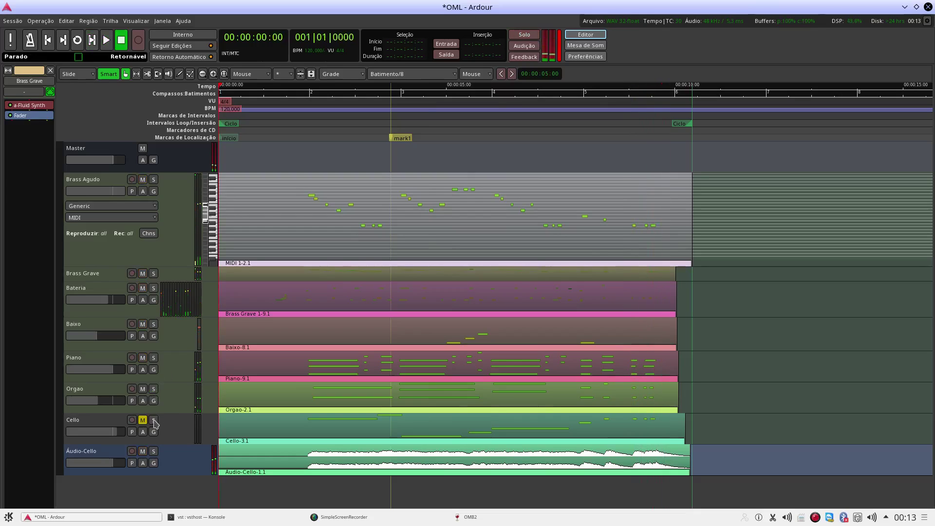
Play back the Áudio-Cello track in solo, and release the solo to play the full mix.
{"action": "left_click", "coordinate": [154, 452]}
{"action": "key", "text": "space"}
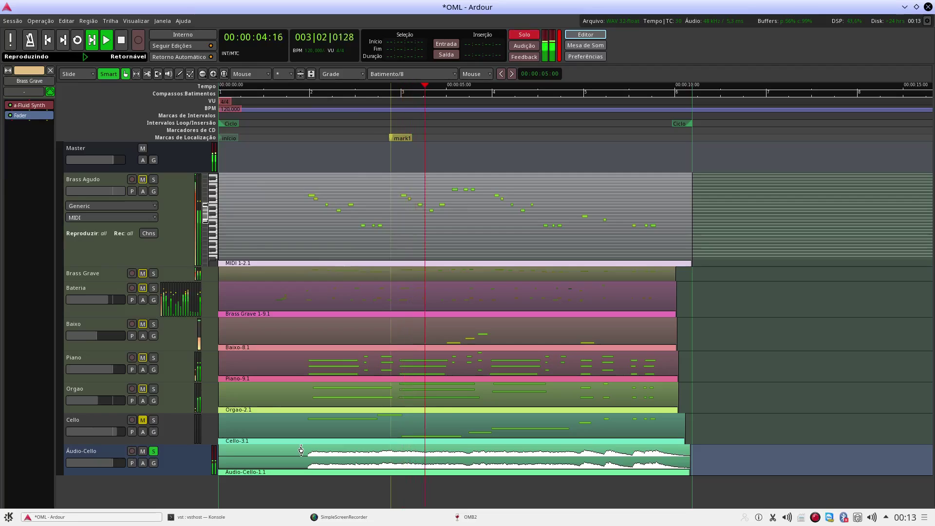
{"action": "key", "text": "space"}
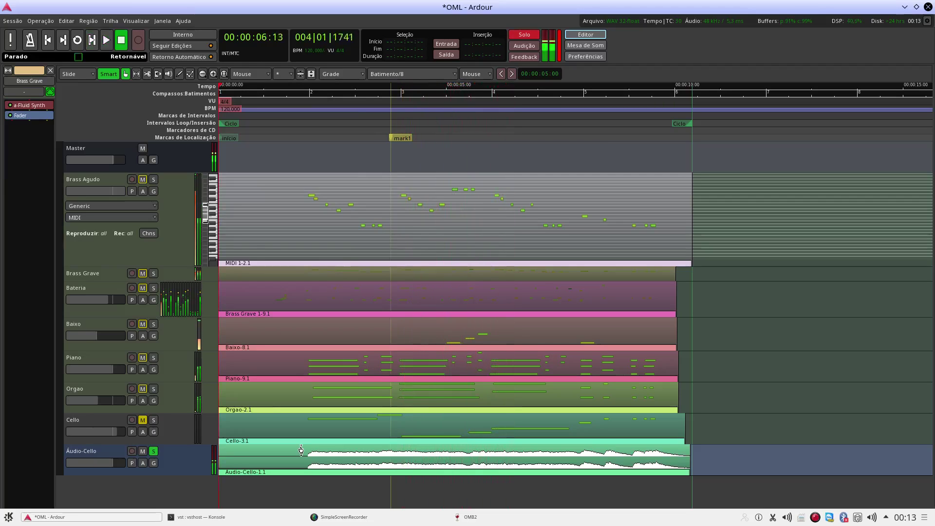
{"action": "left_click", "coordinate": [154, 452]}
{"action": "key", "text": "space"}
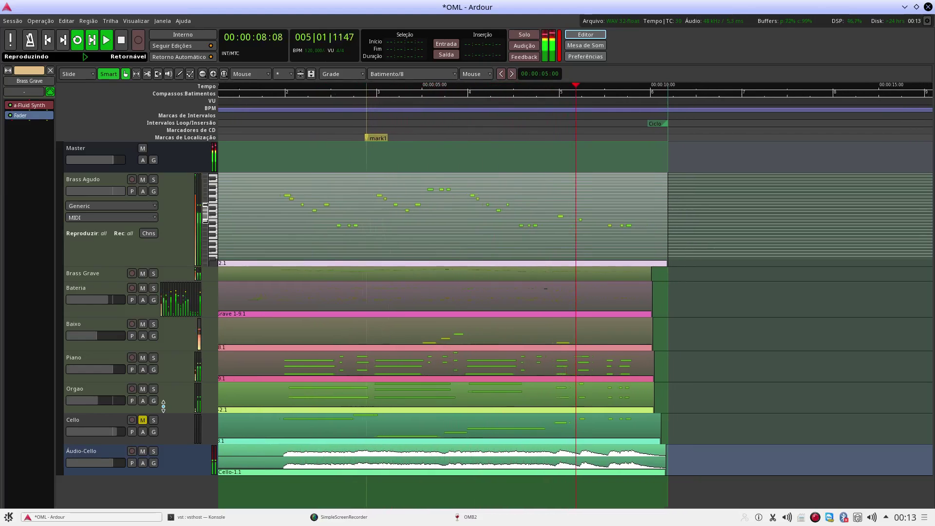
{"action": "key", "text": "space"}
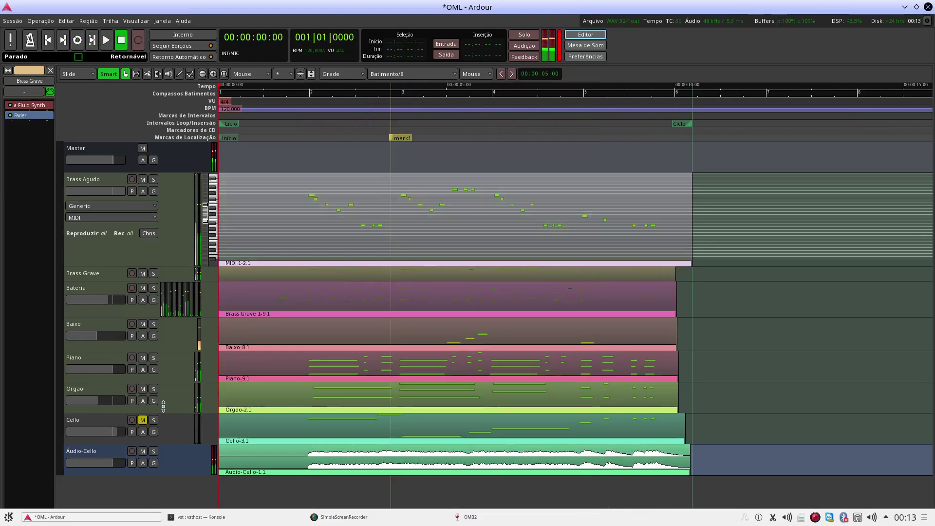